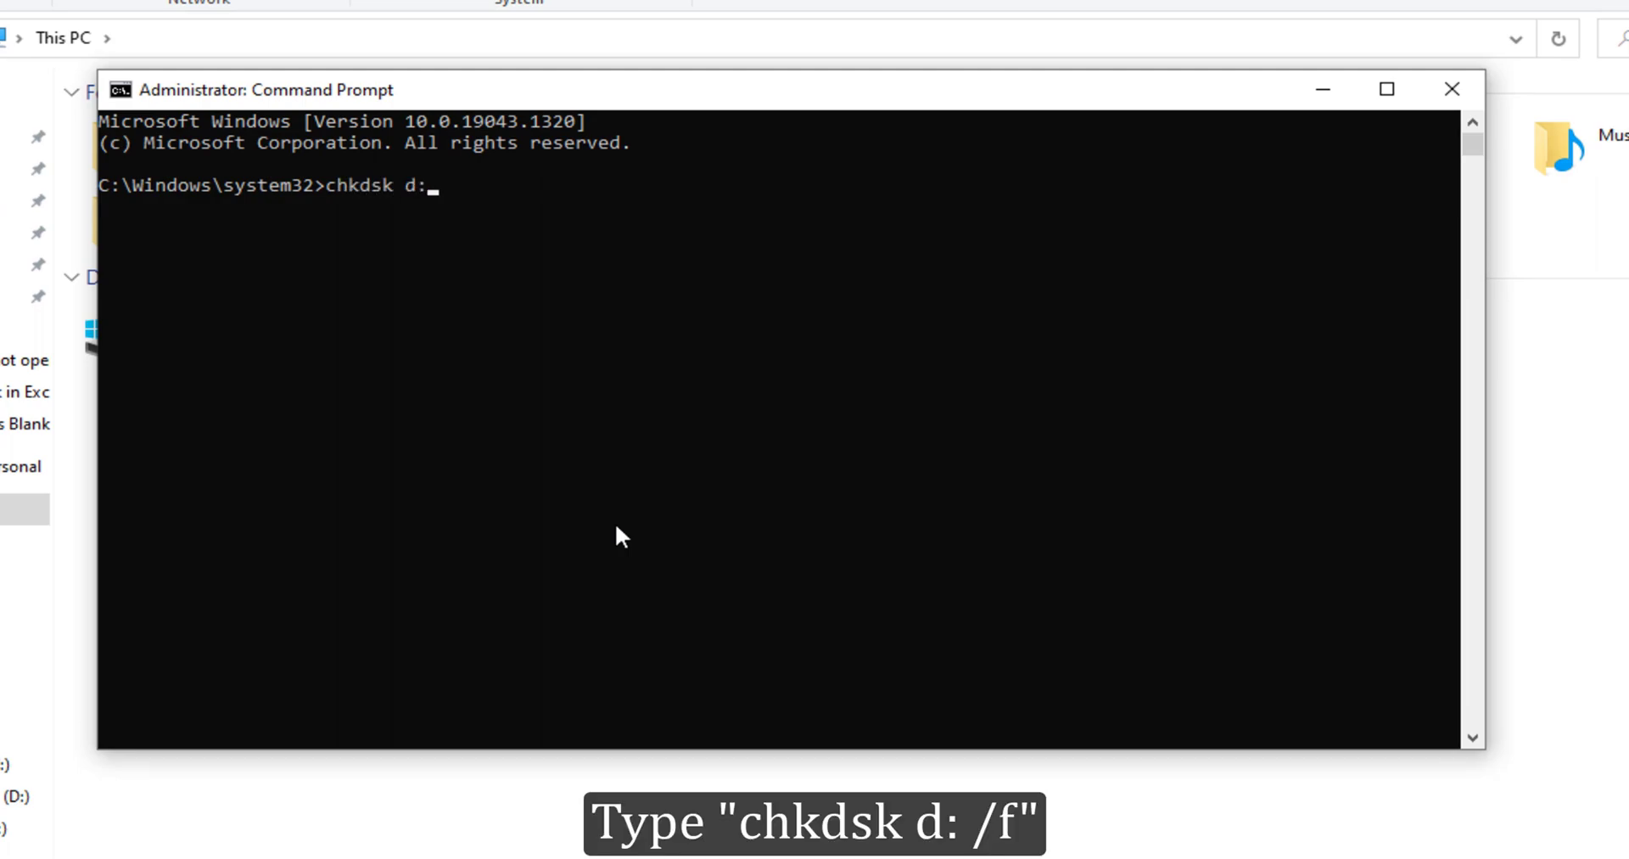
Step: Run chkdsk d: /f to check and fix errors on the SD card
type("/f")
key("Return")
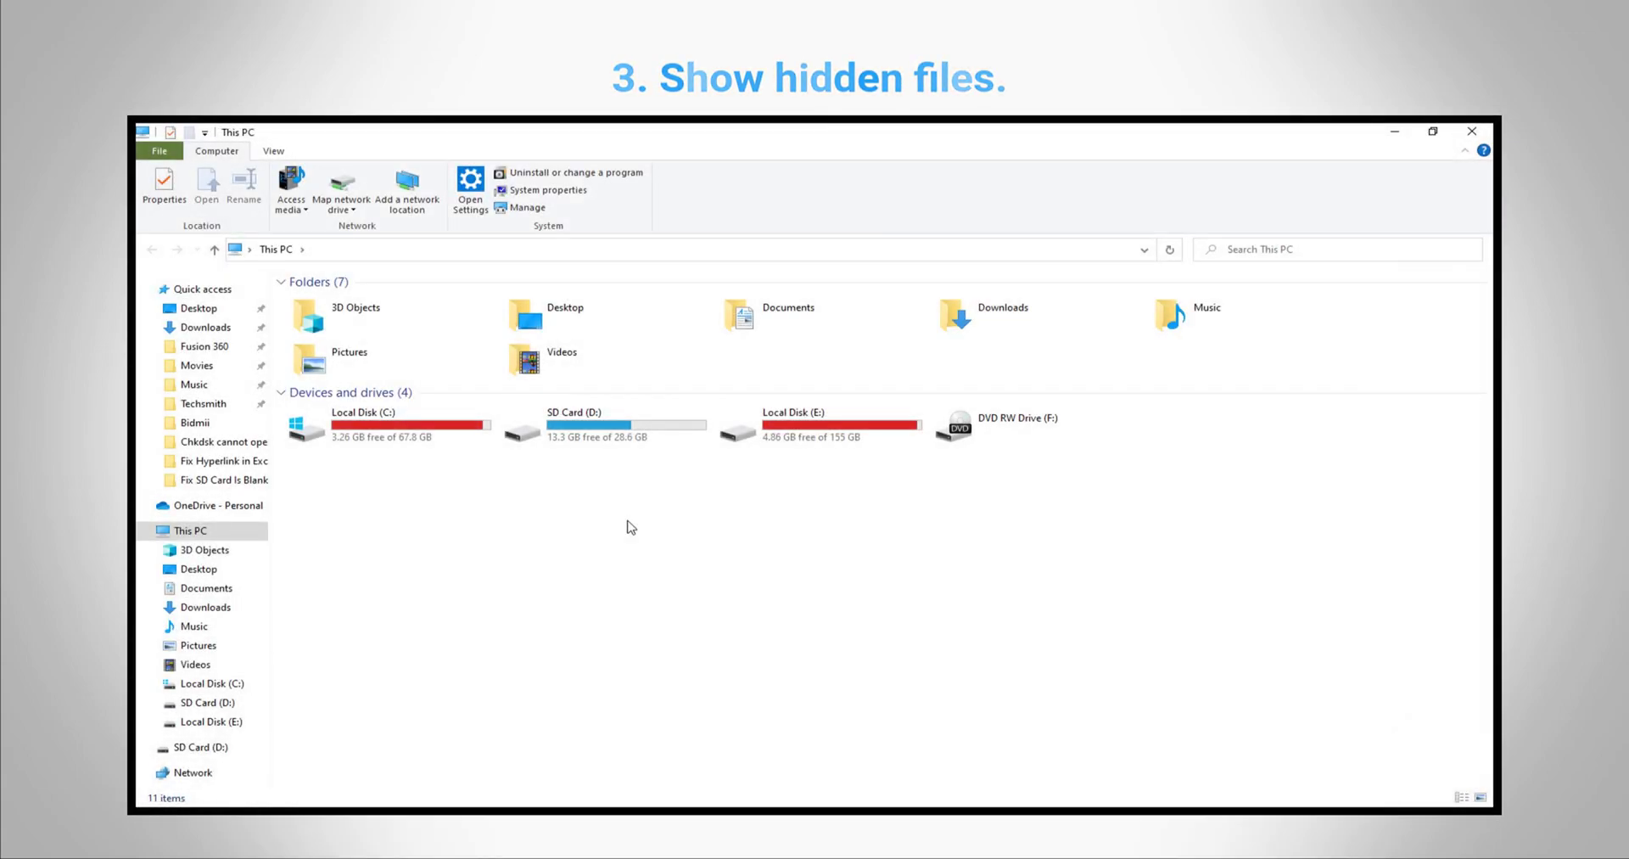
Step: Open SD Card (D:) and show hidden files and protected operating system files via Folder Options
left_click(636, 447)
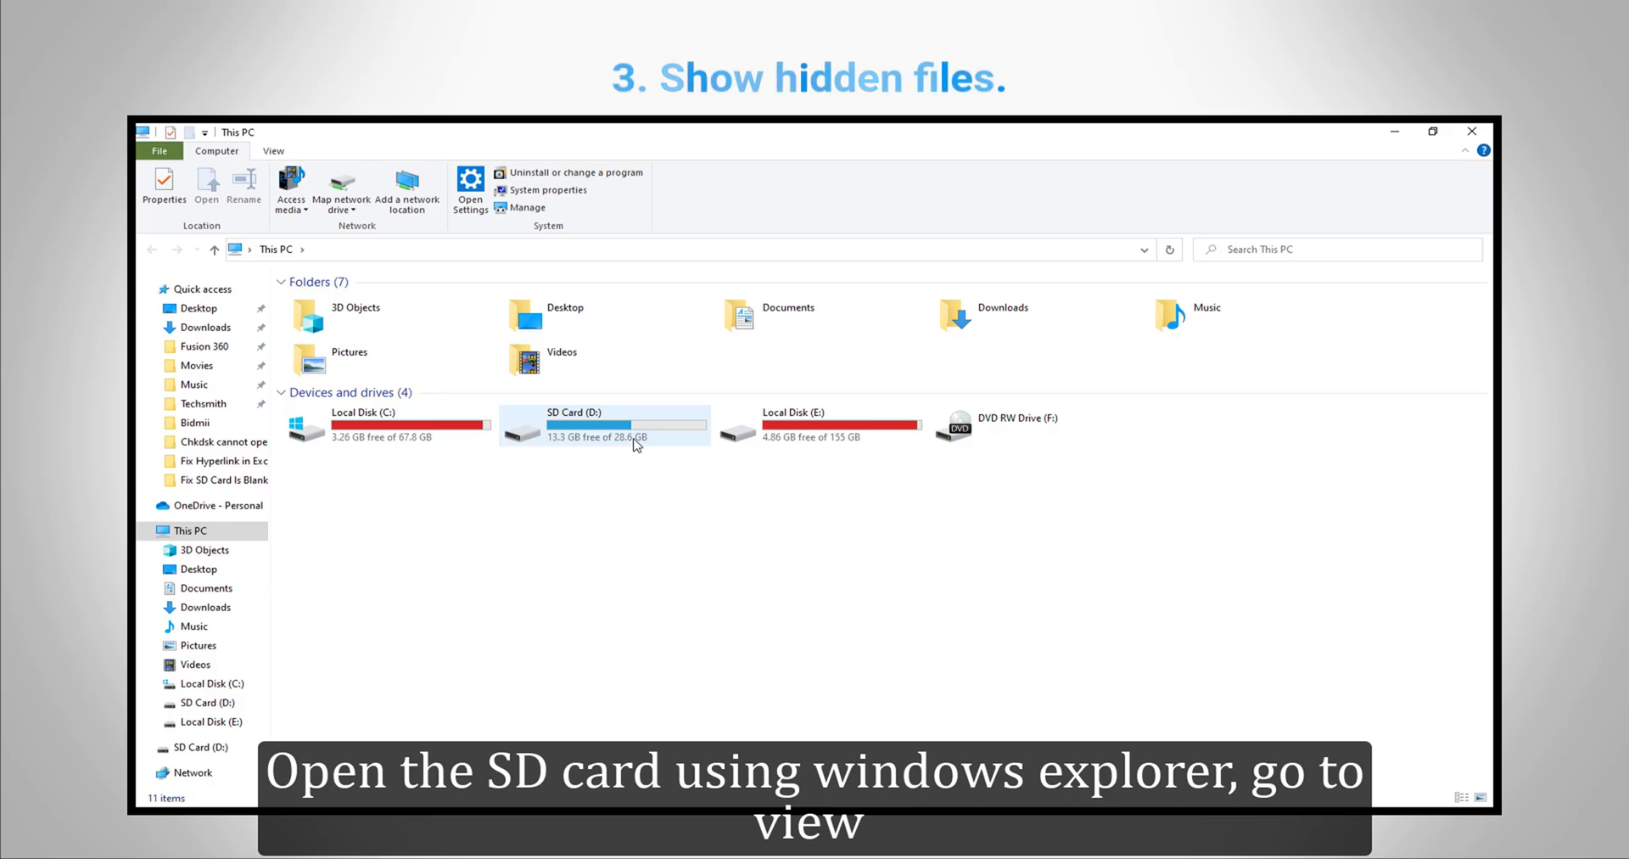
double_click(634, 438)
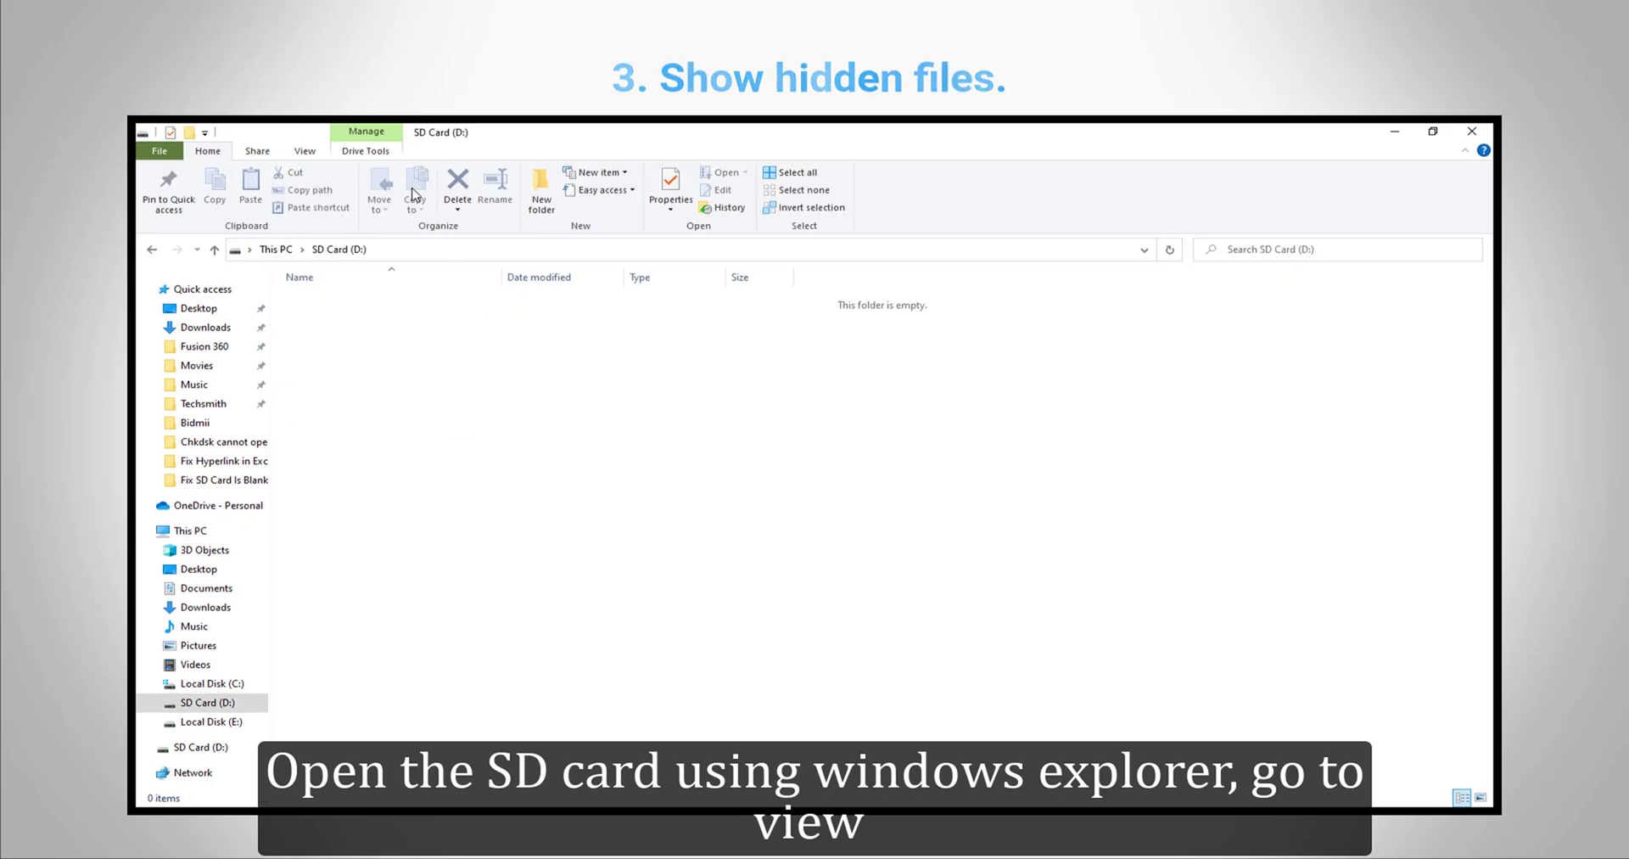
left_click(306, 151)
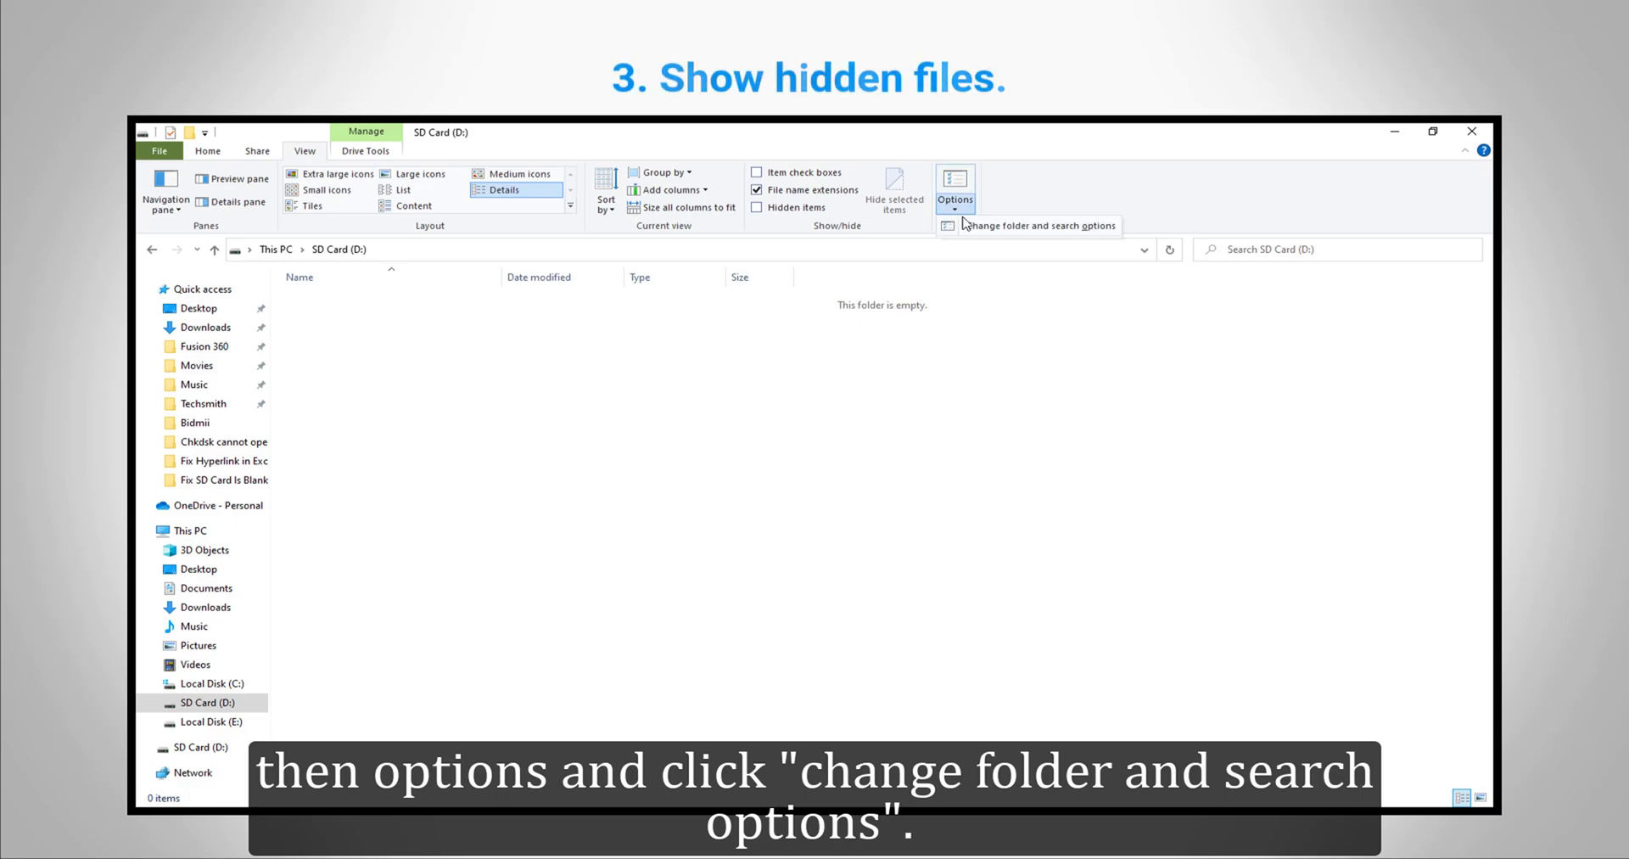
left_click(968, 223)
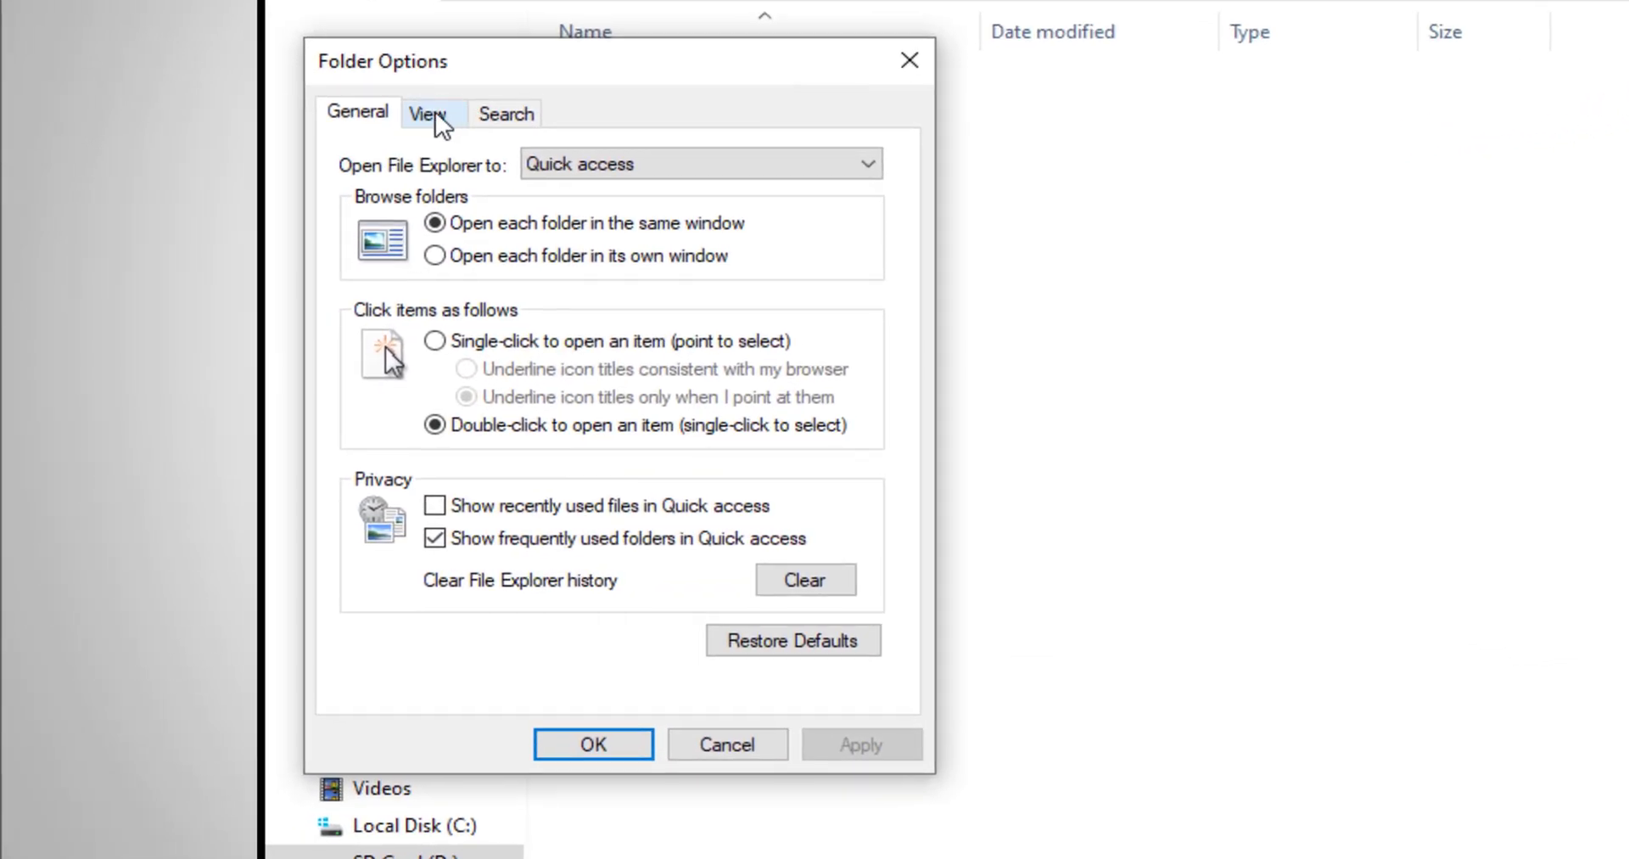
left_click(435, 113)
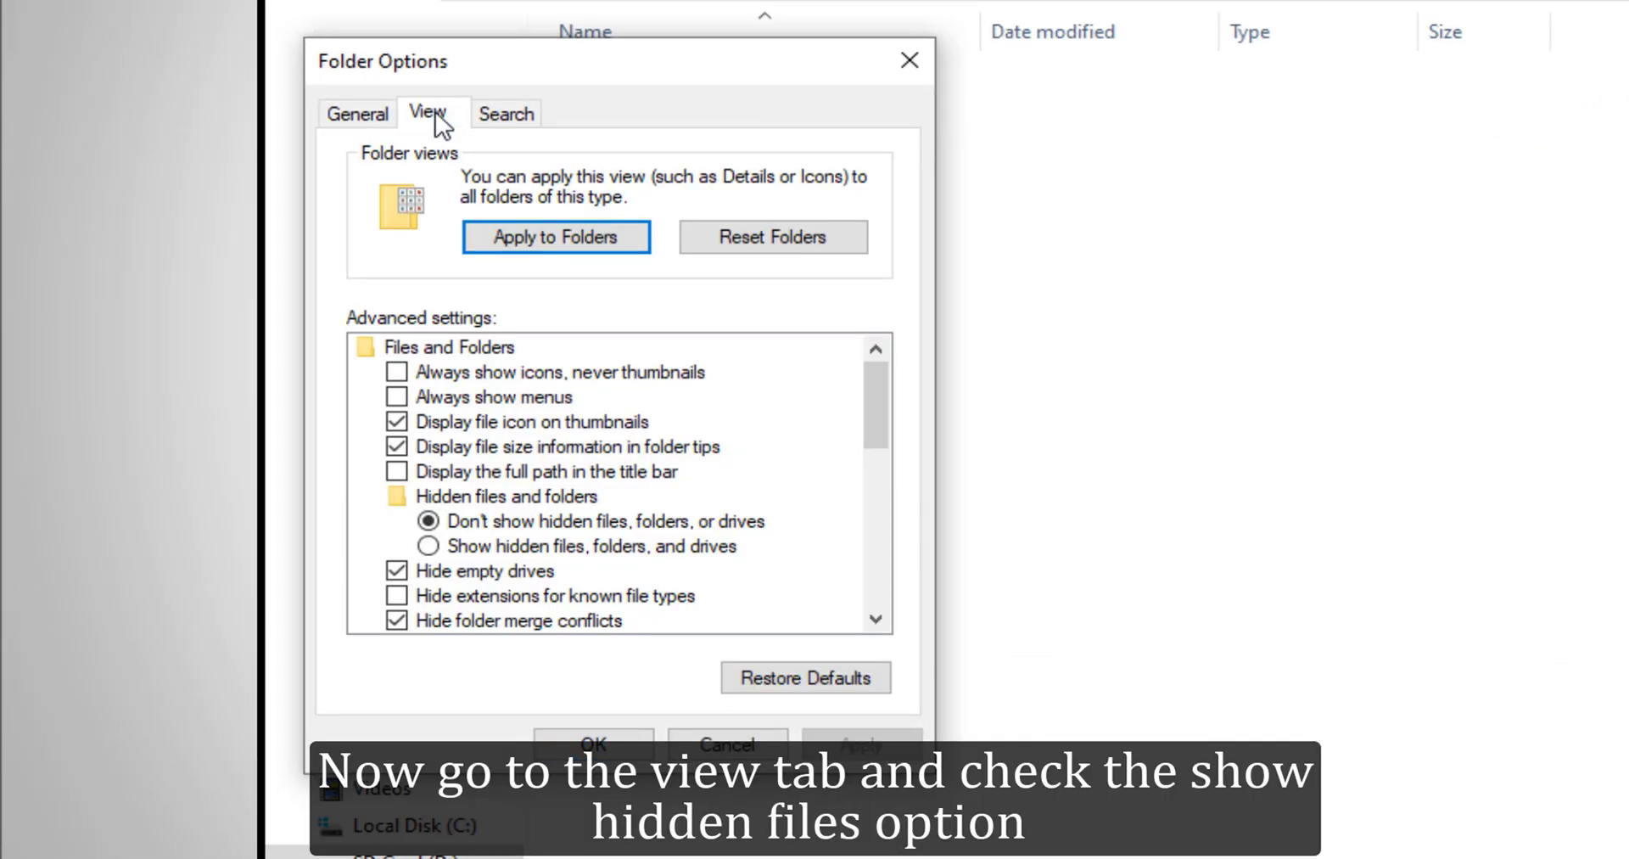
left_click(477, 543)
left_click(883, 620)
left_click(883, 620)
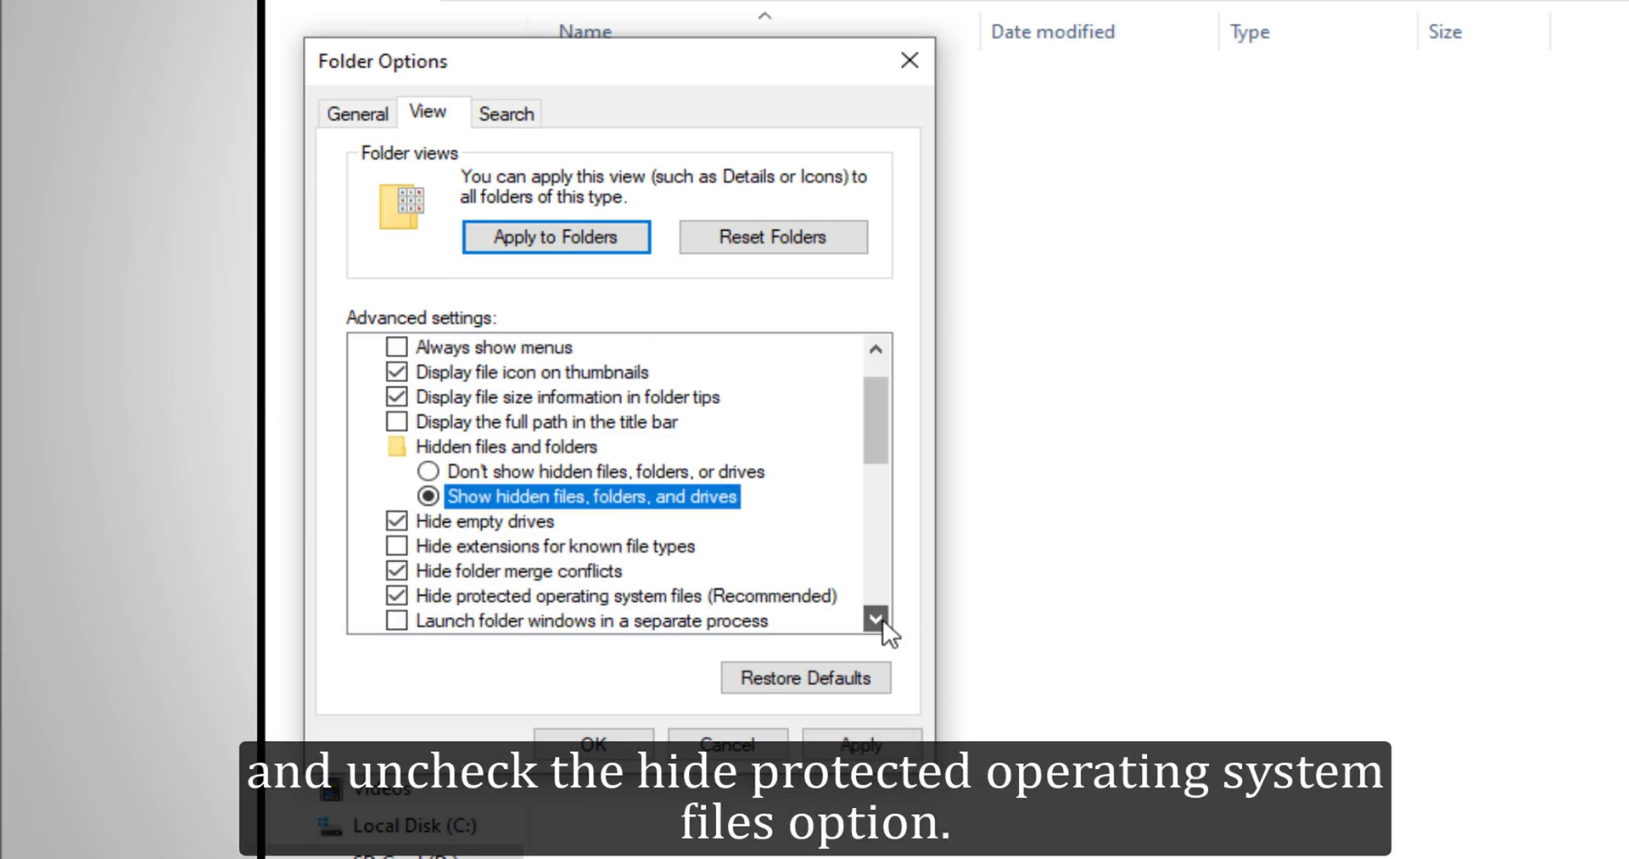
left_click(625, 594)
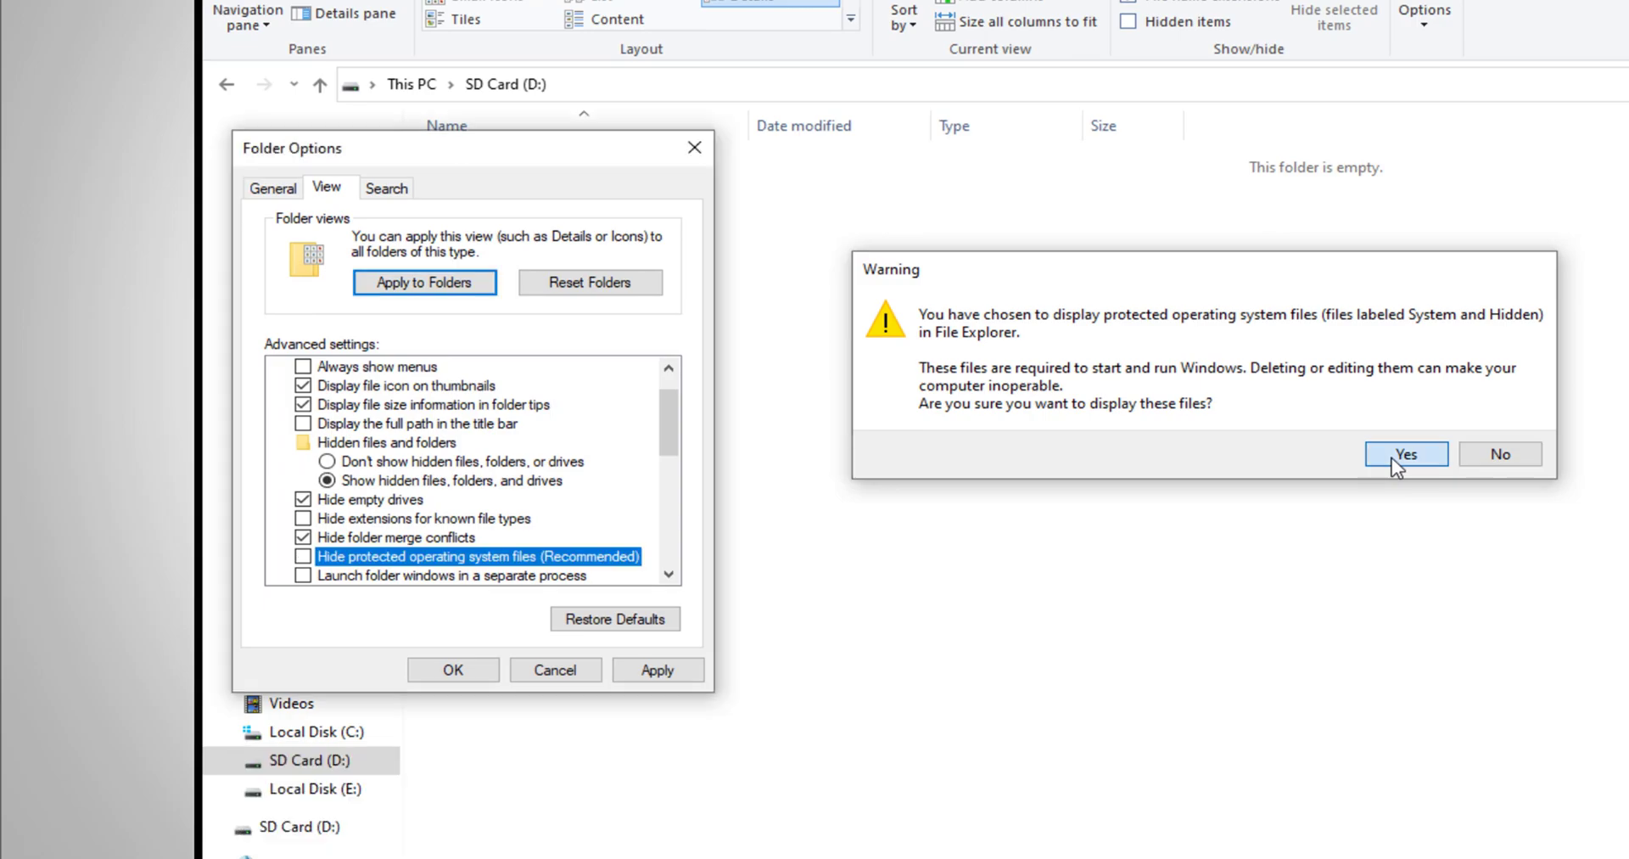
left_click(1392, 456)
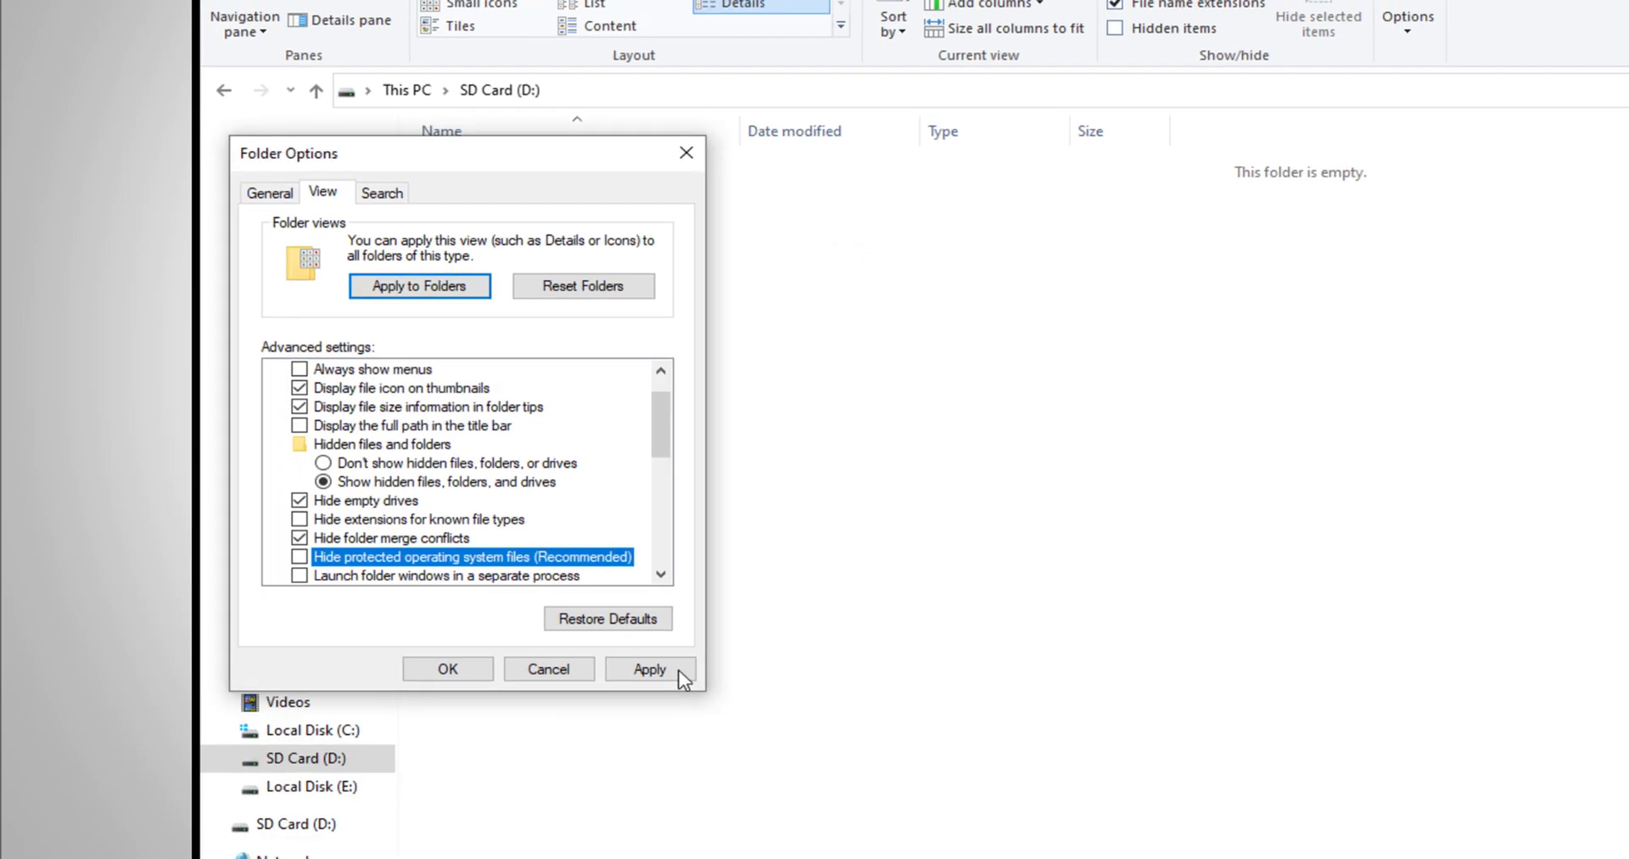
left_click(670, 671)
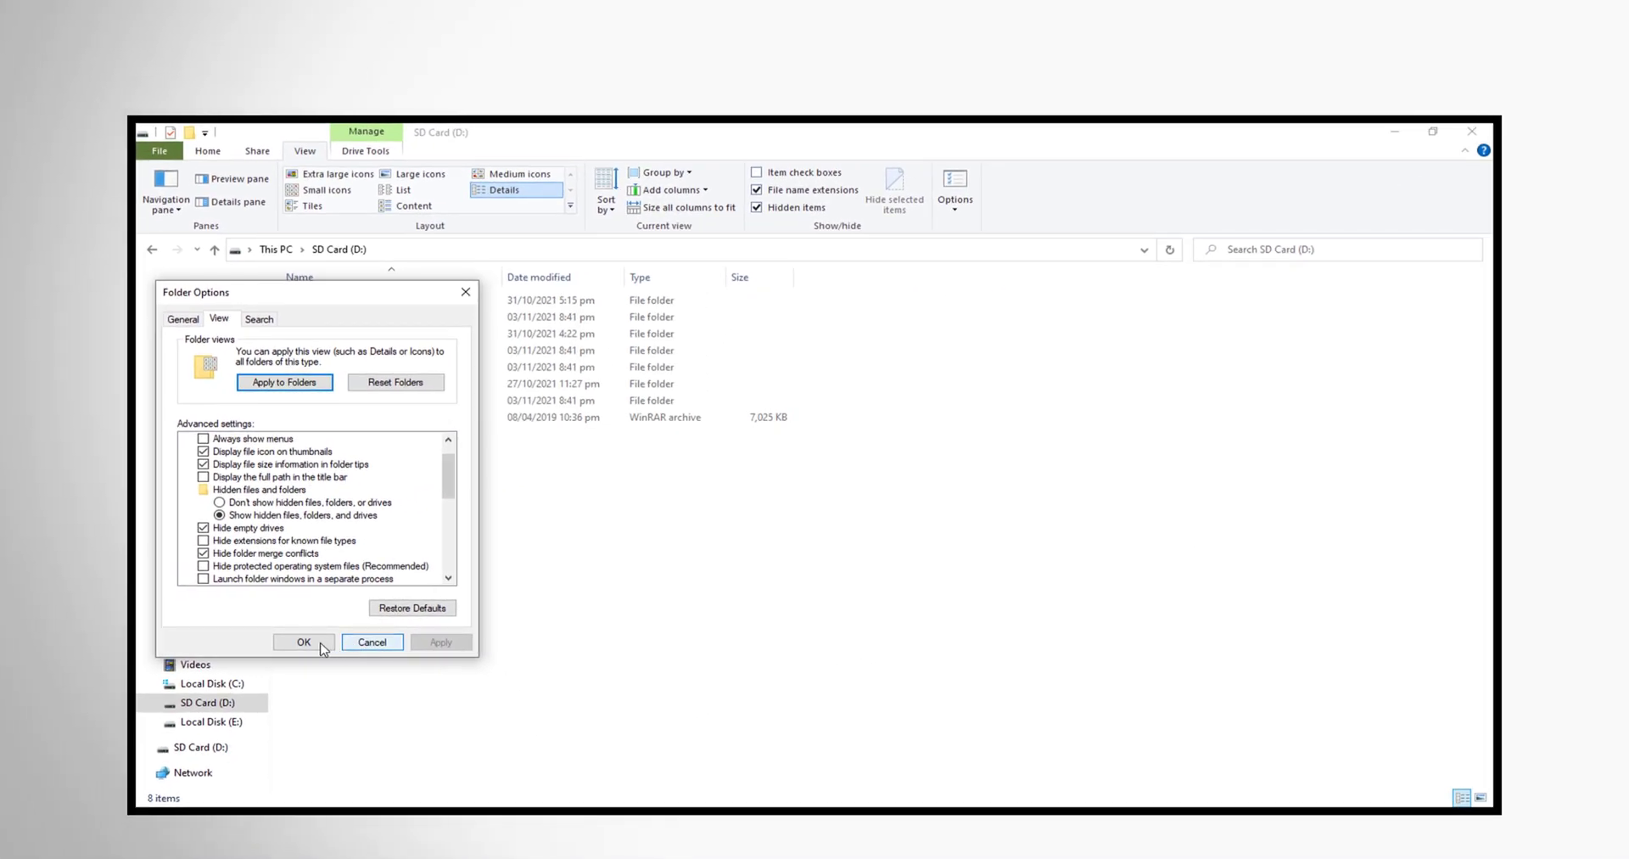
left_click(321, 645)
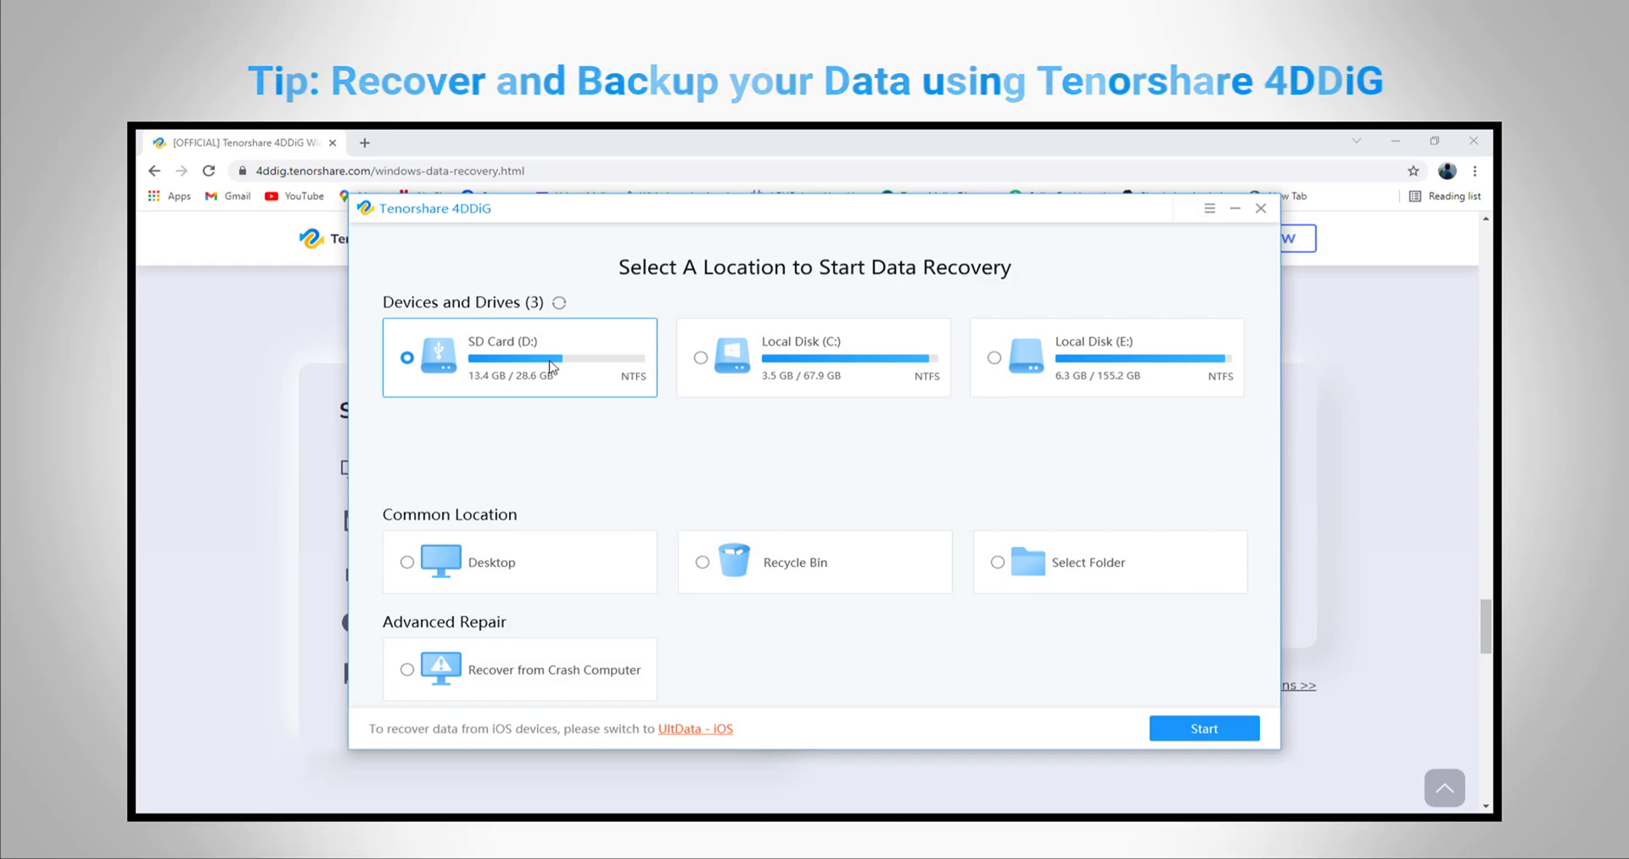
Step: Scan the SD card in 4DDiG and mark Data.rar under Existing Files
left_click(1188, 728)
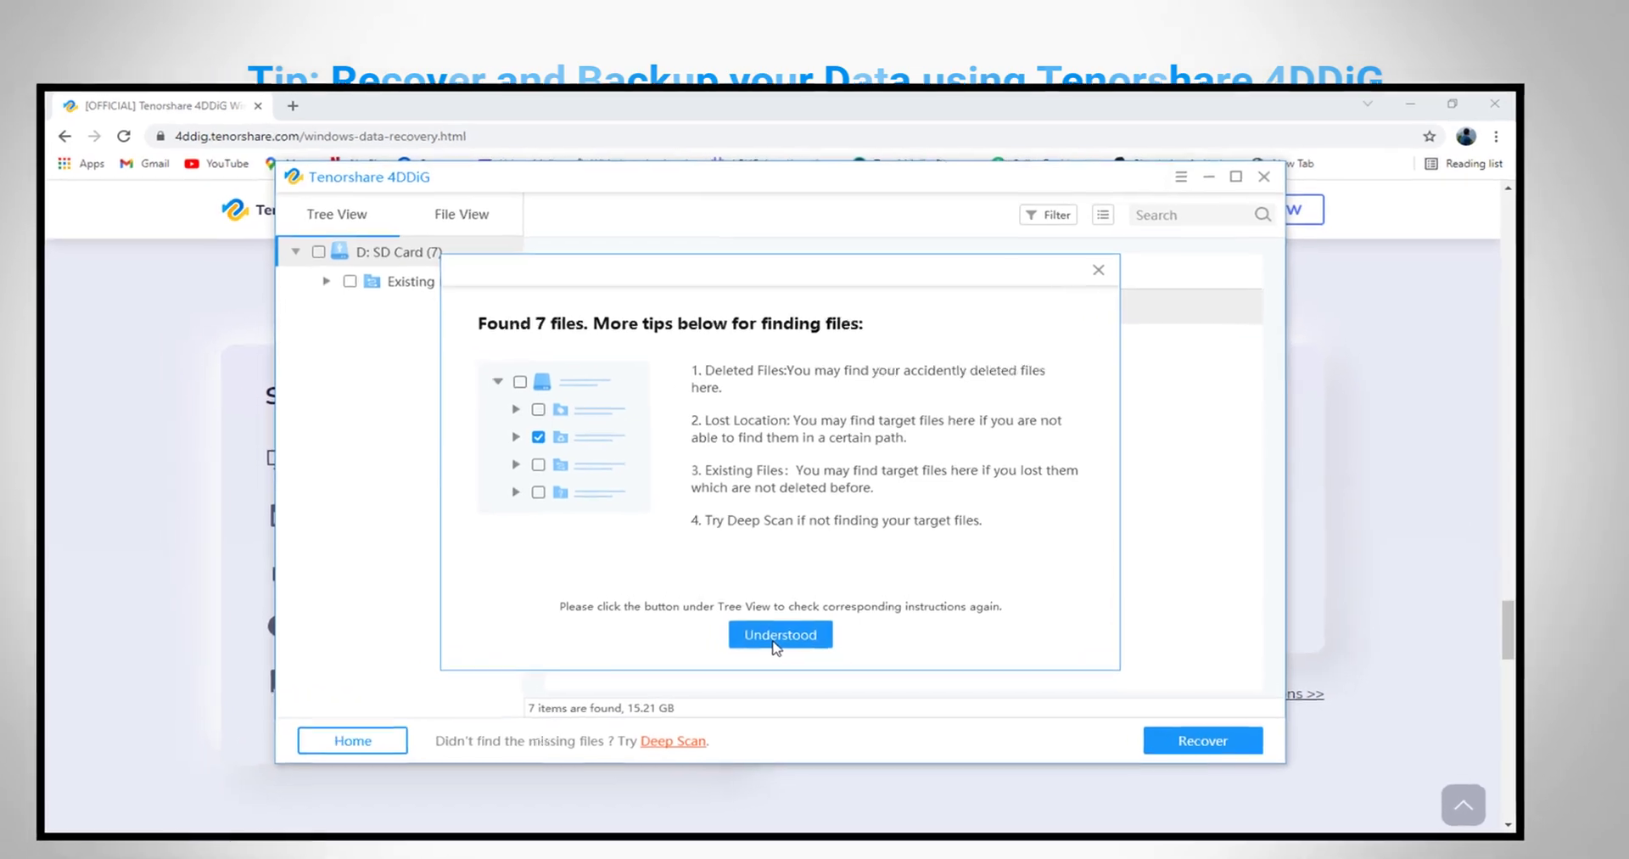
left_click(810, 632)
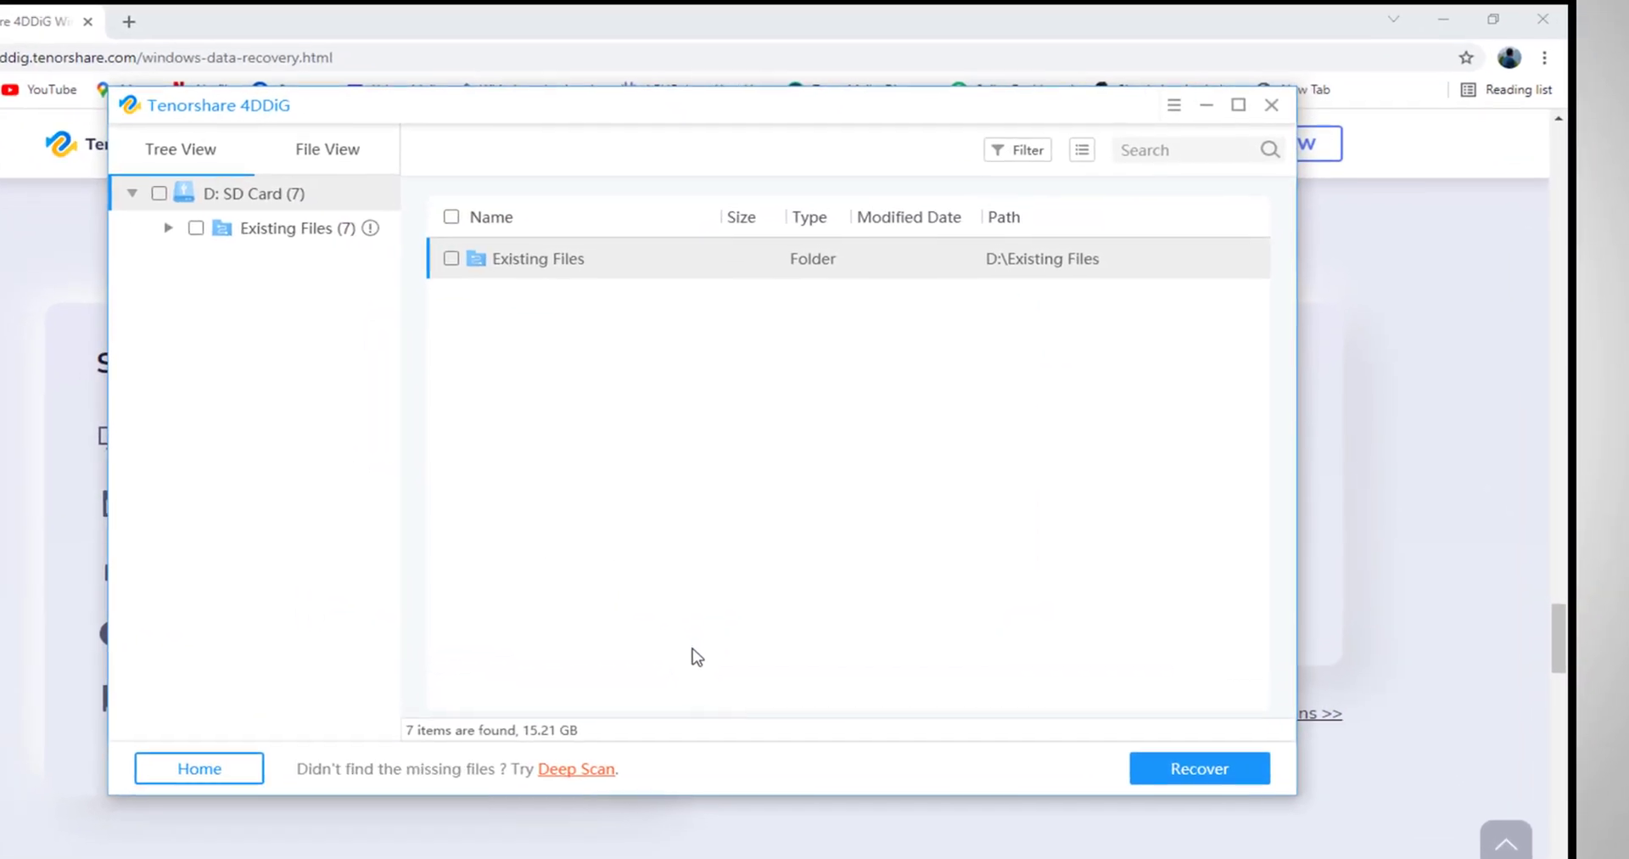
double_click(552, 261)
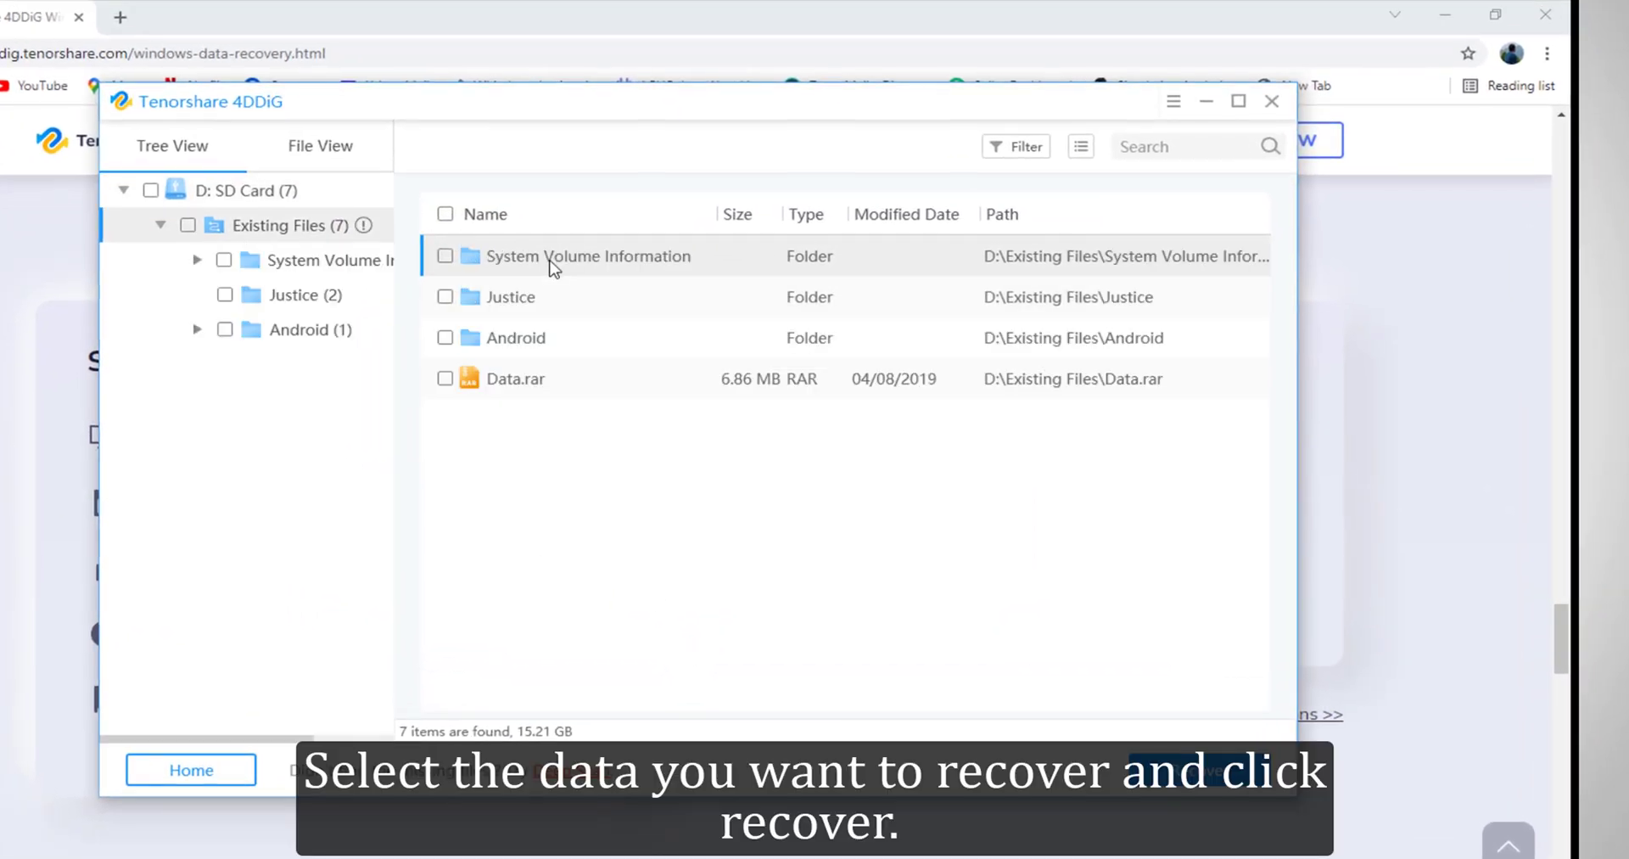
left_click(445, 379)
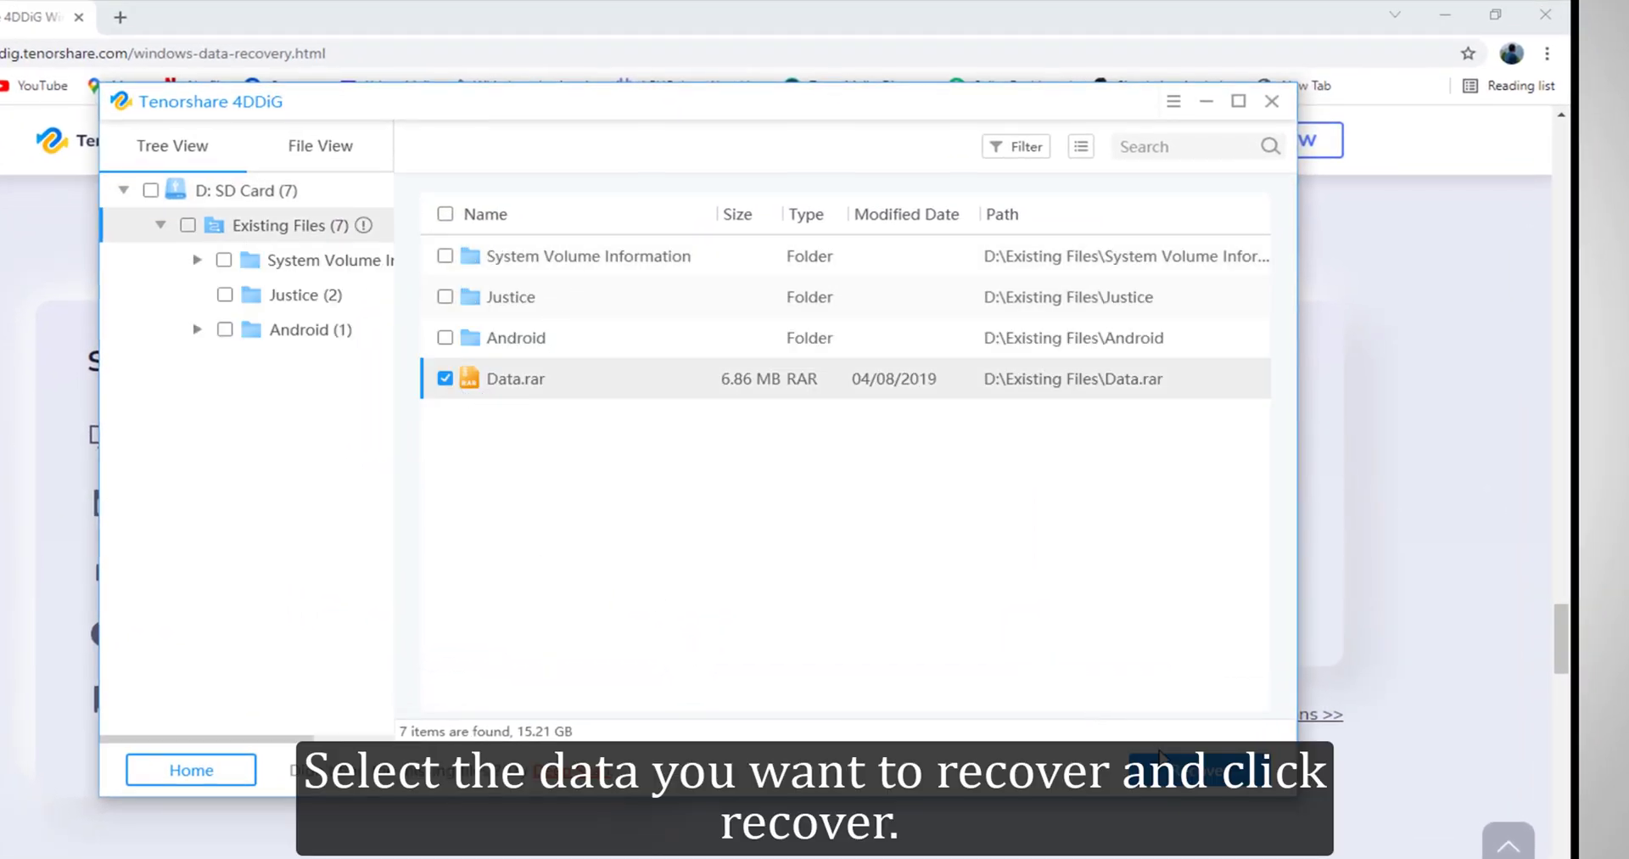
Step: Recover Data.rar to Local Disk (E:) and open the recovered Existing Files folder
left_click(1176, 780)
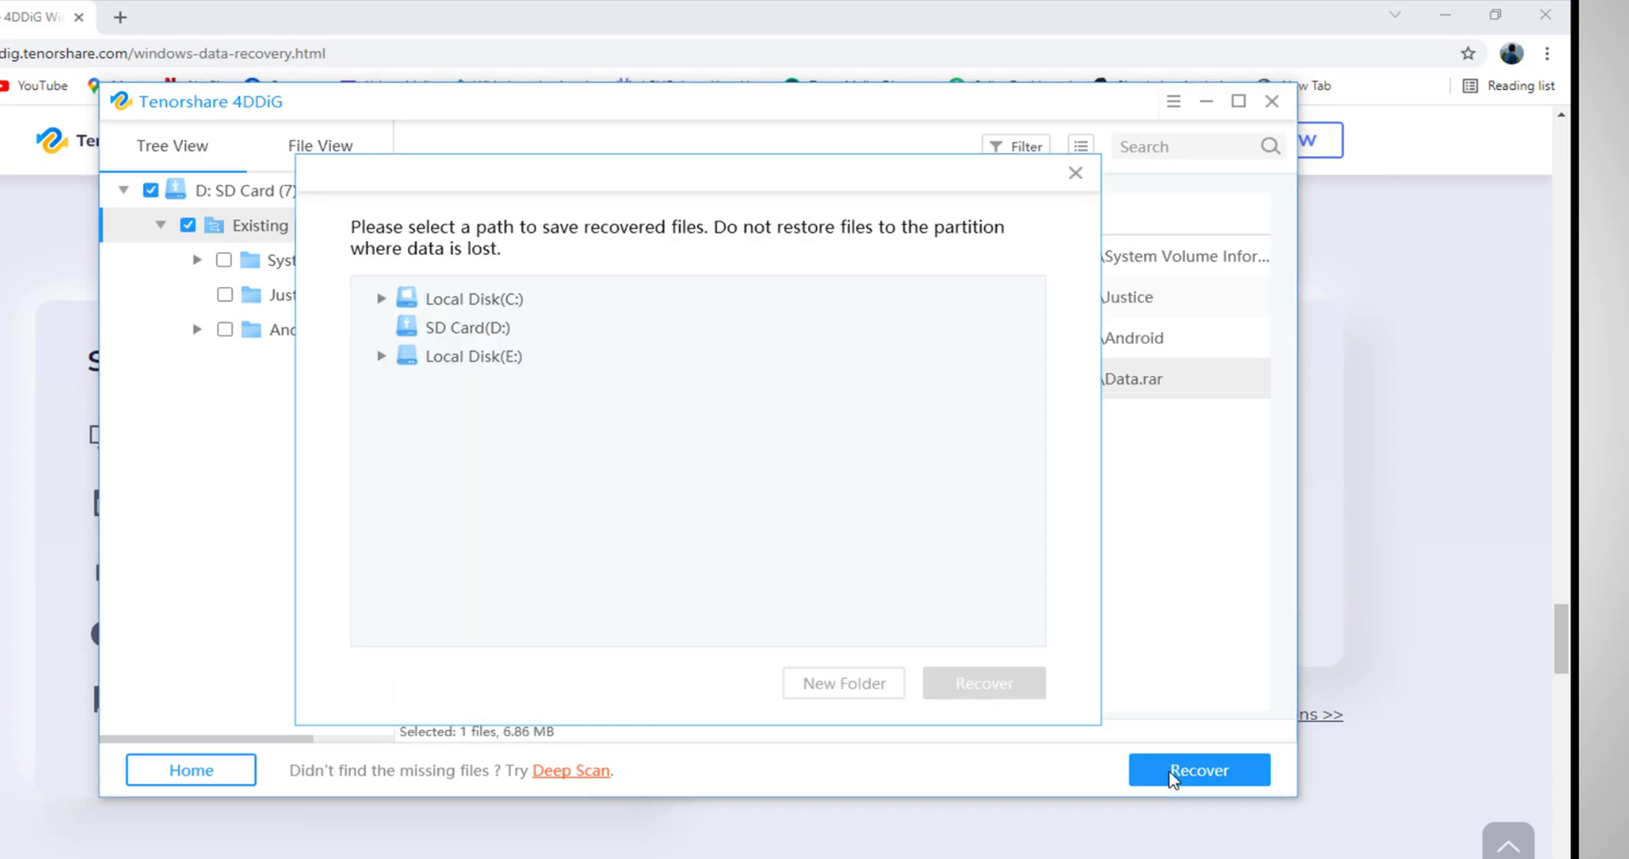
left_click(481, 363)
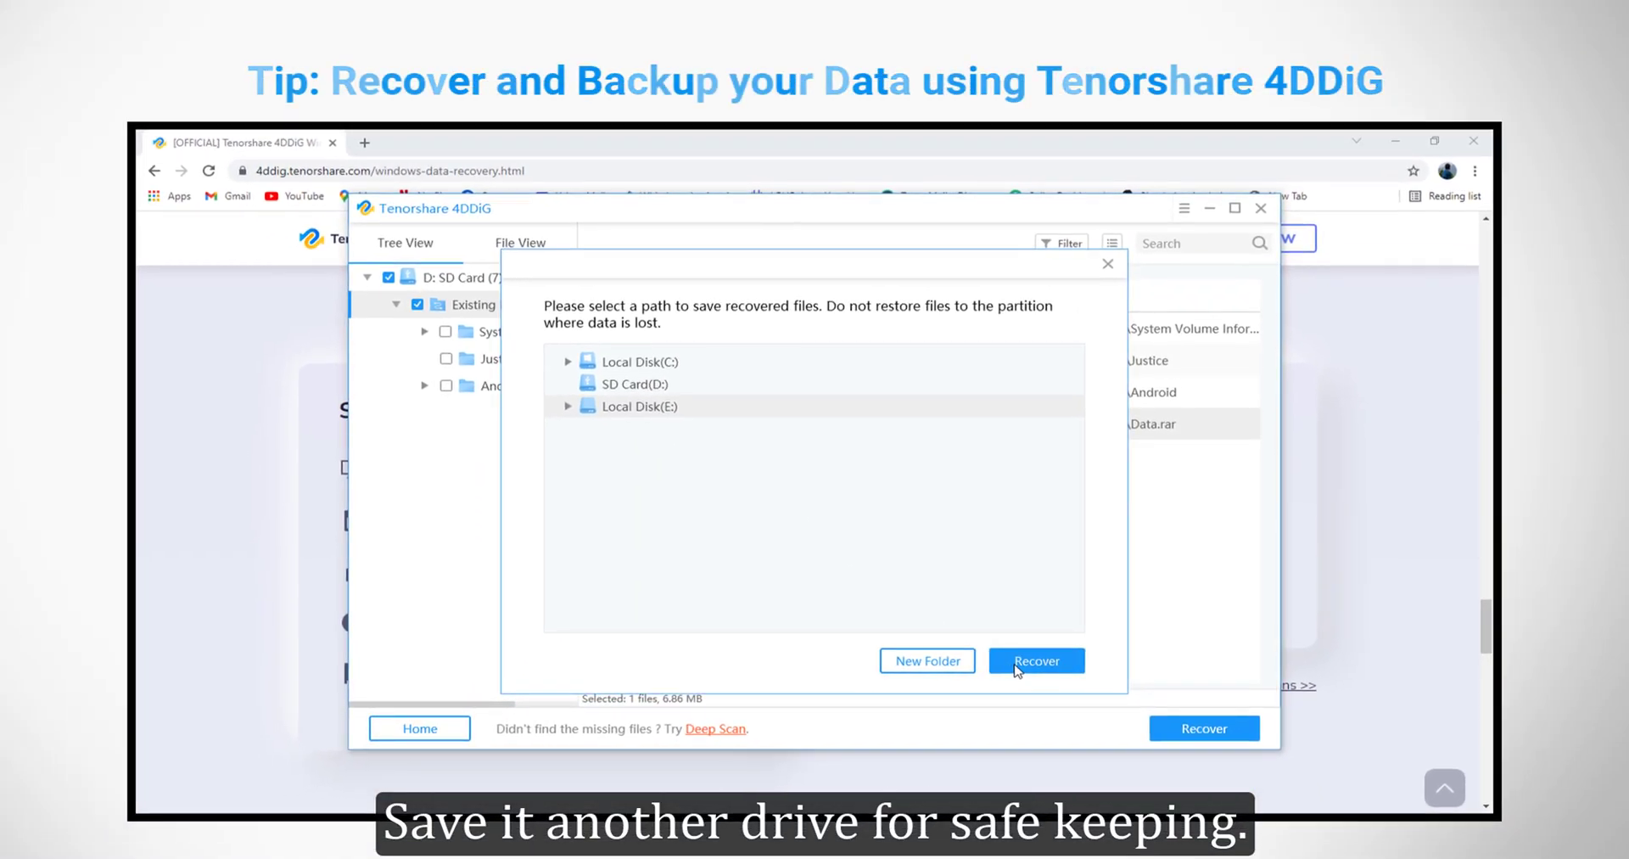
left_click(1017, 666)
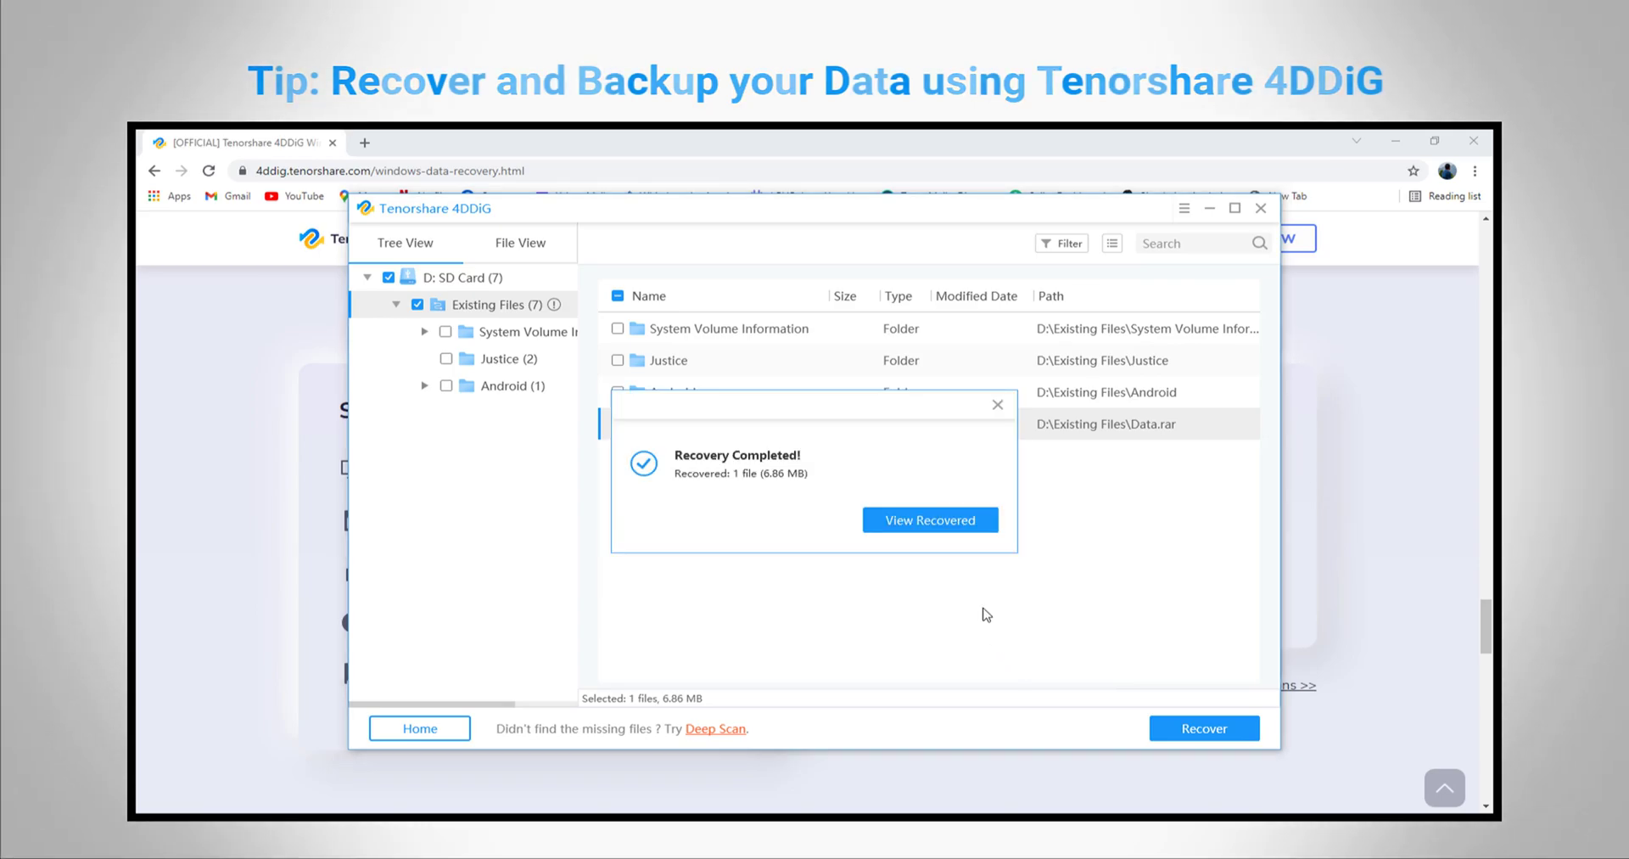
left_click(947, 521)
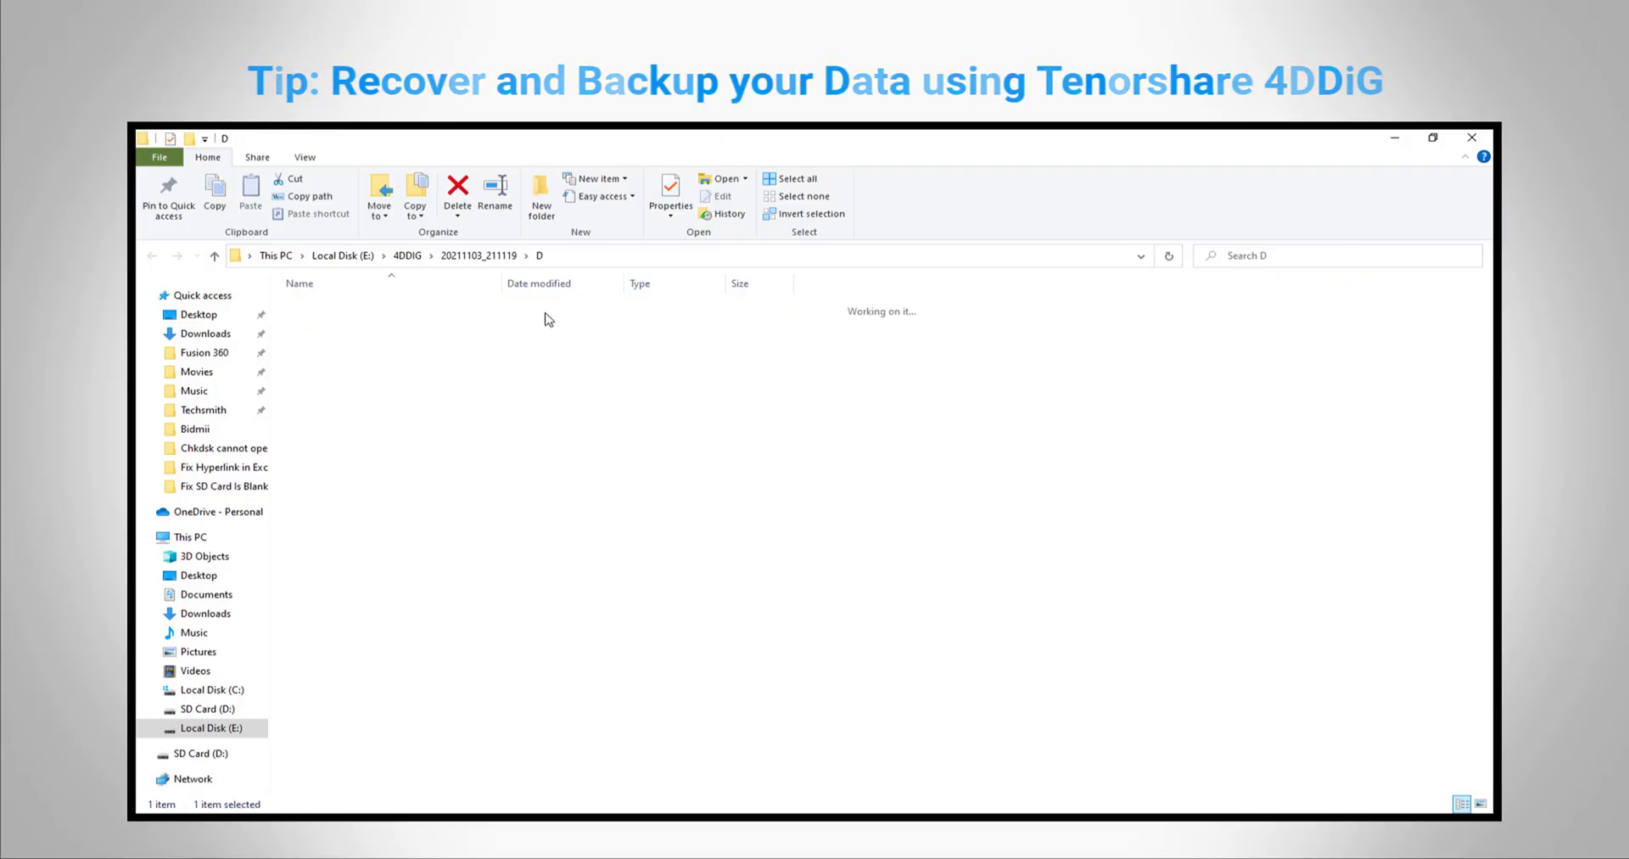
double_click(545, 309)
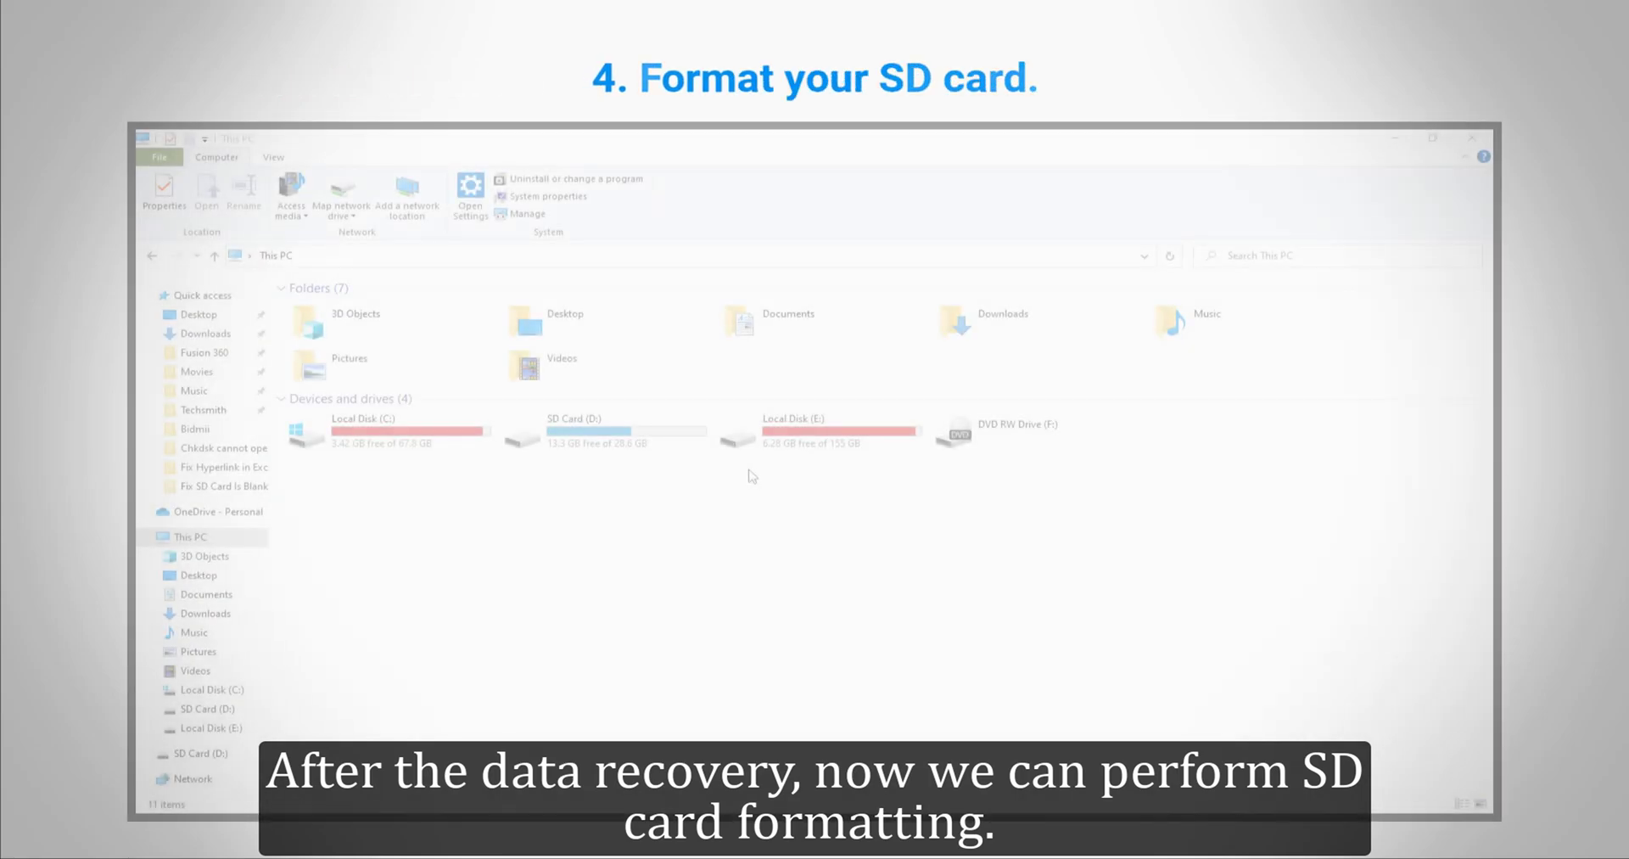
Step: Format SD Card (D:) with the NTFS file system
left_click(657, 457)
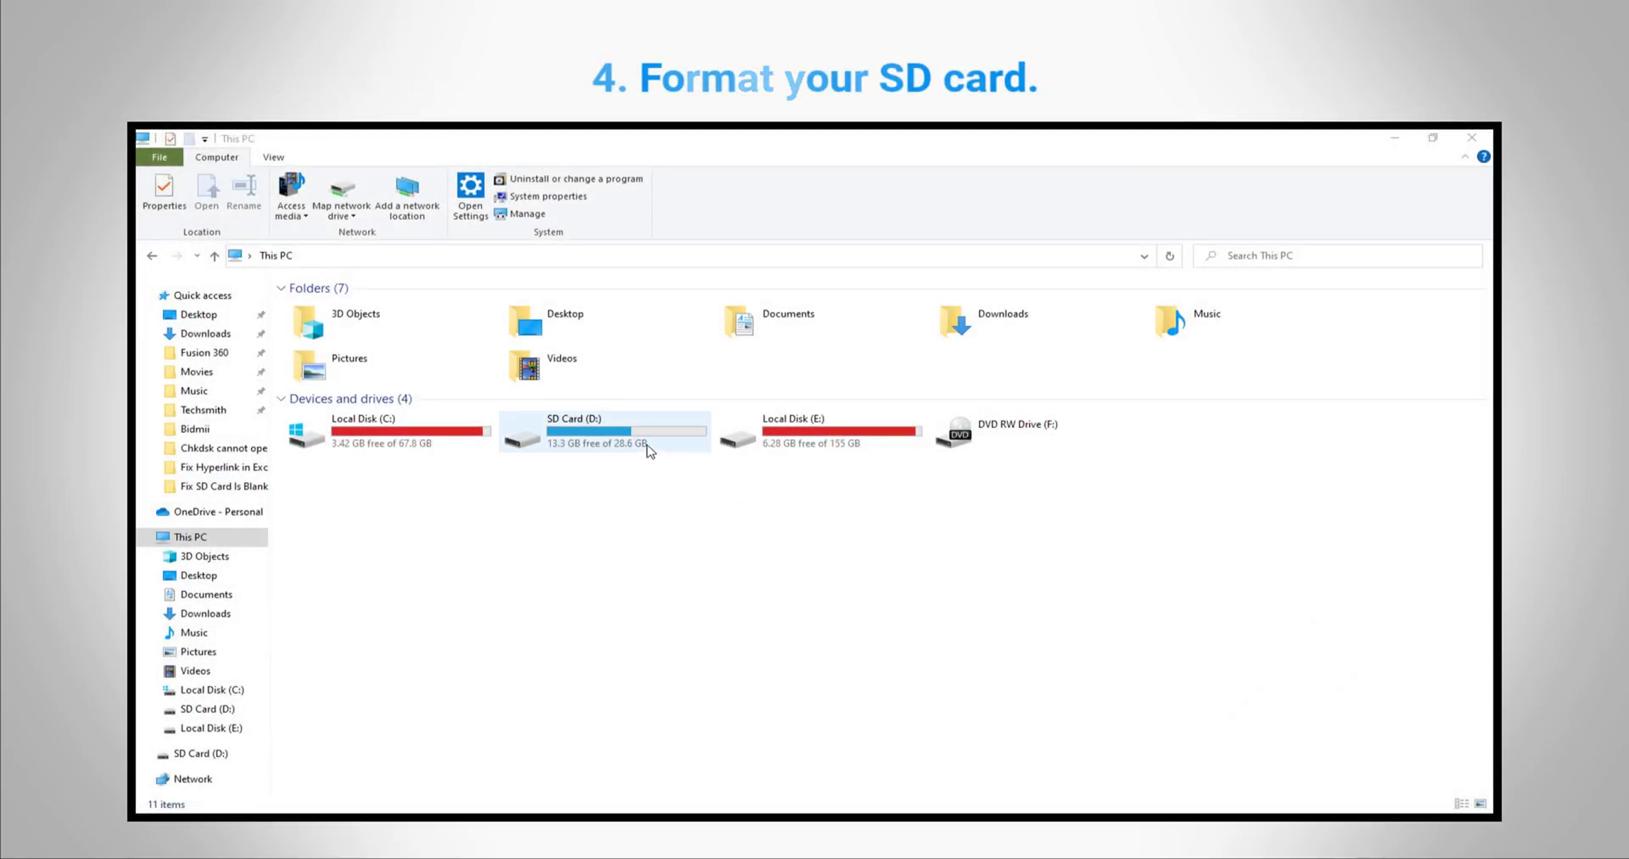
right_click(649, 441)
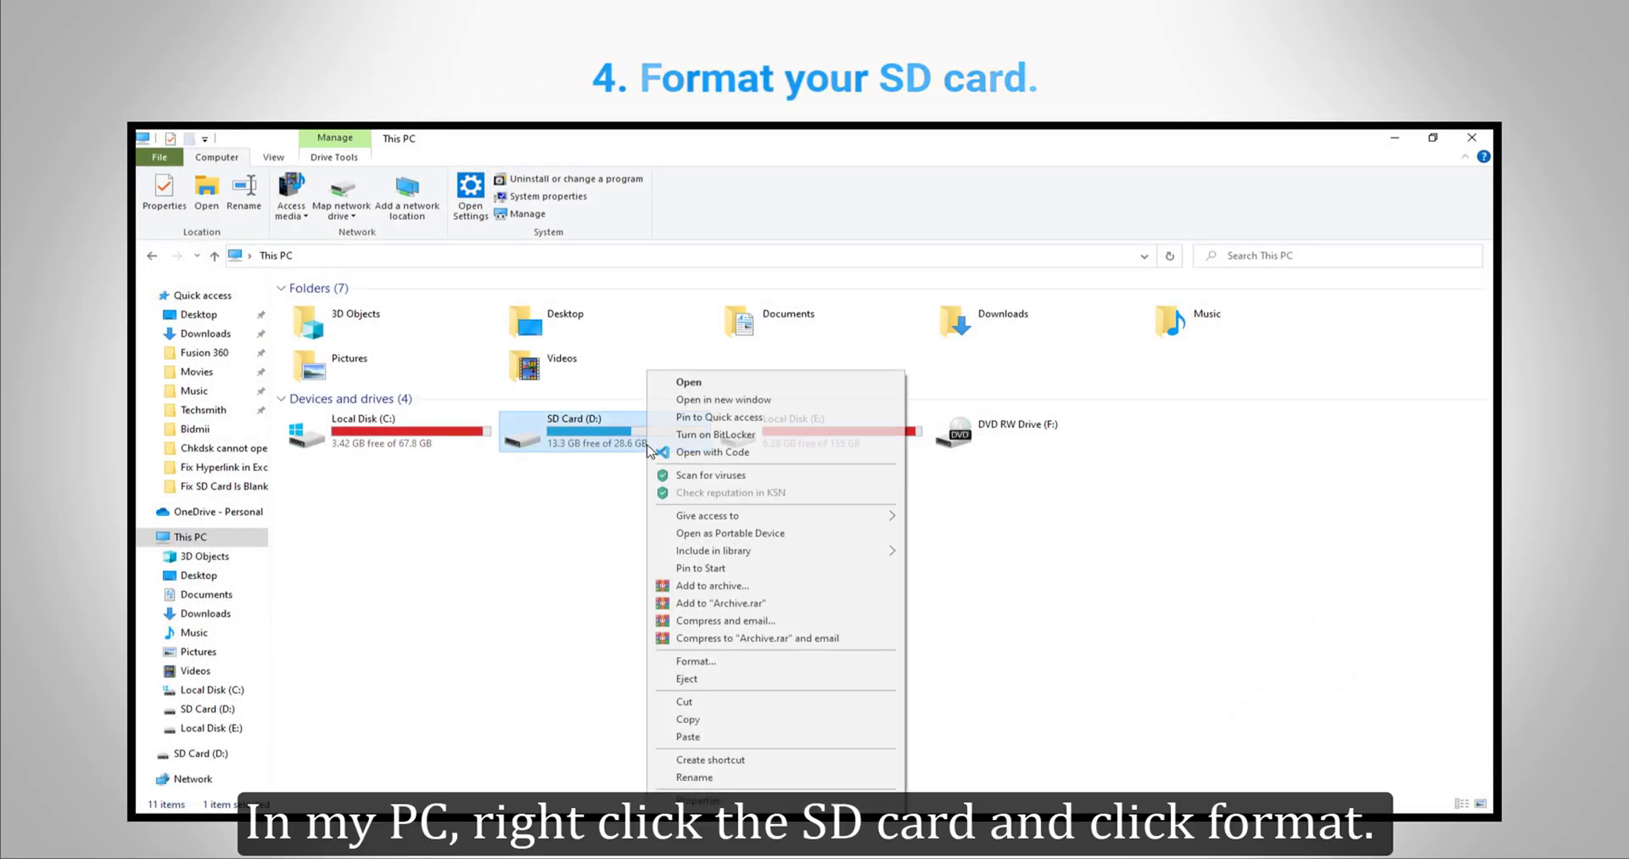
left_click(709, 662)
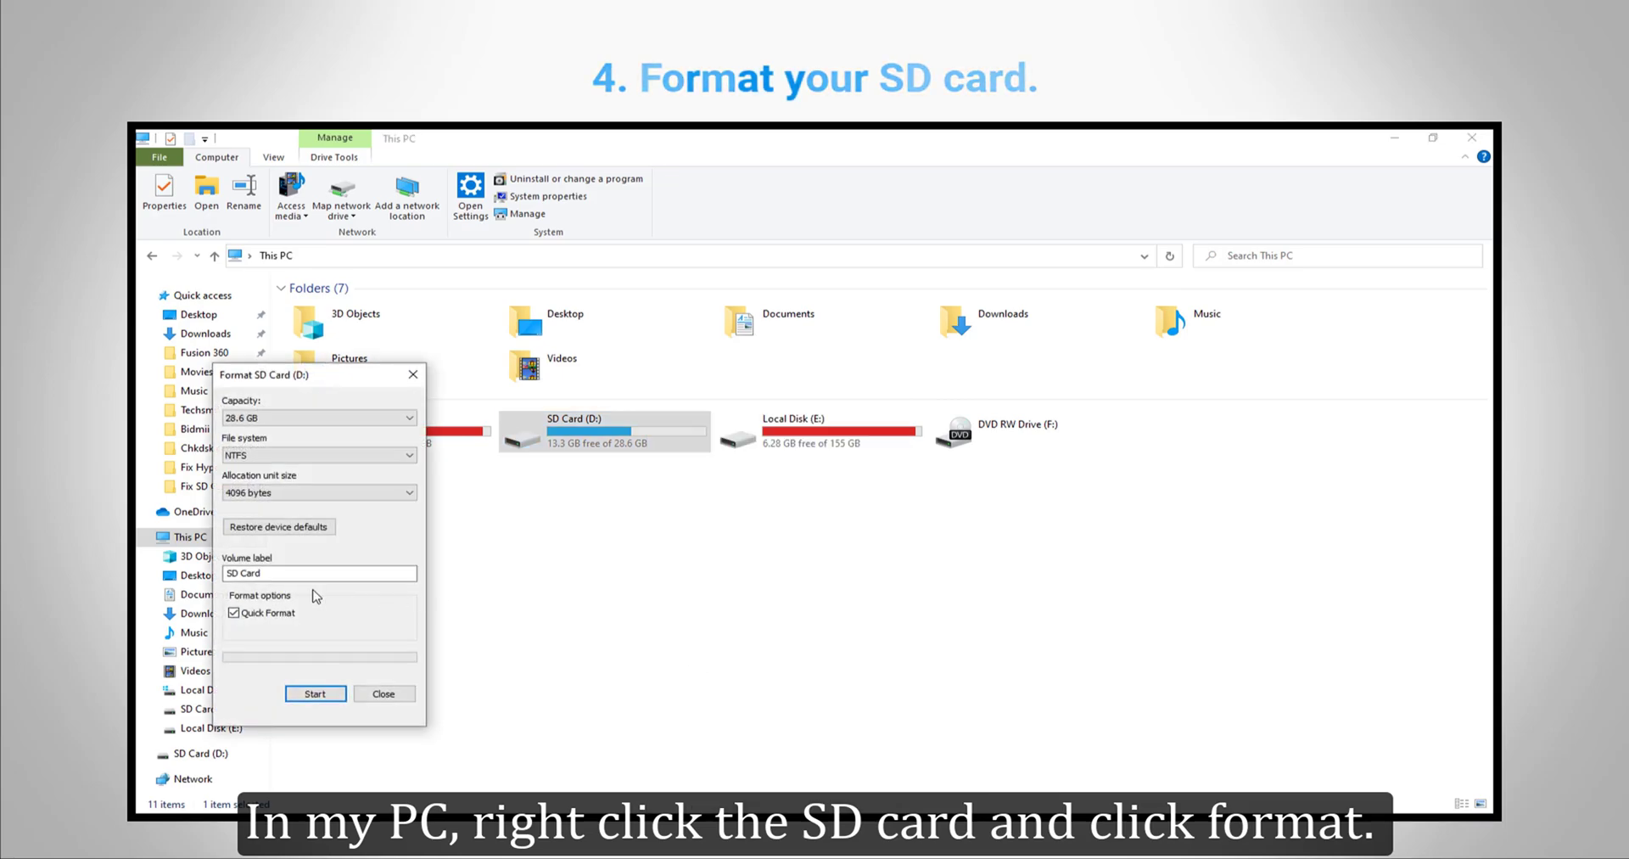
left_click(252, 455)
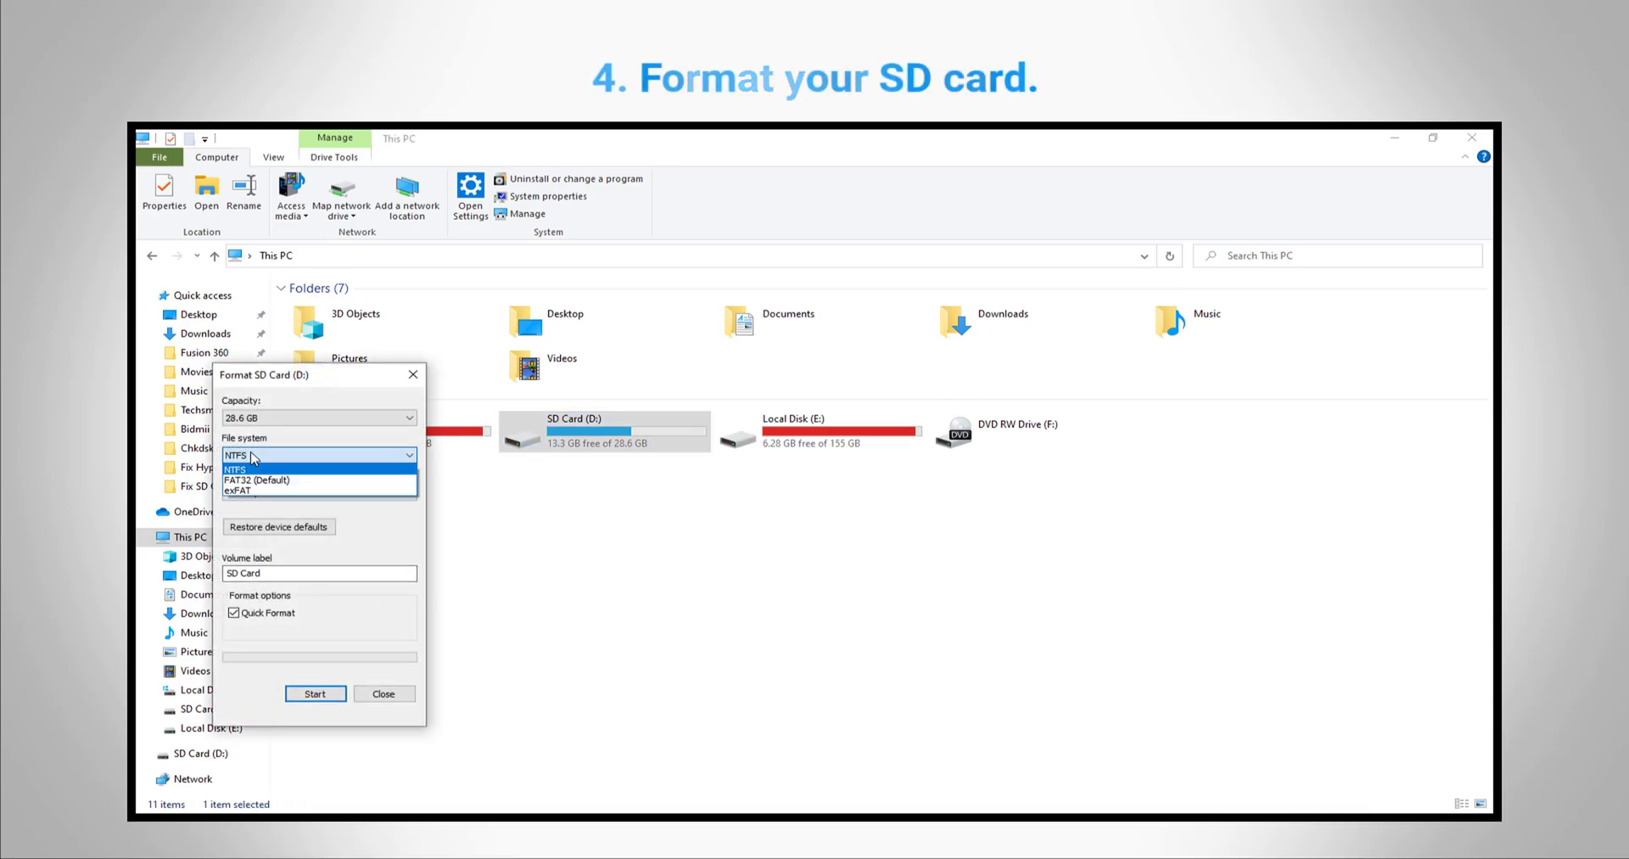
left_click(322, 469)
left_click(315, 693)
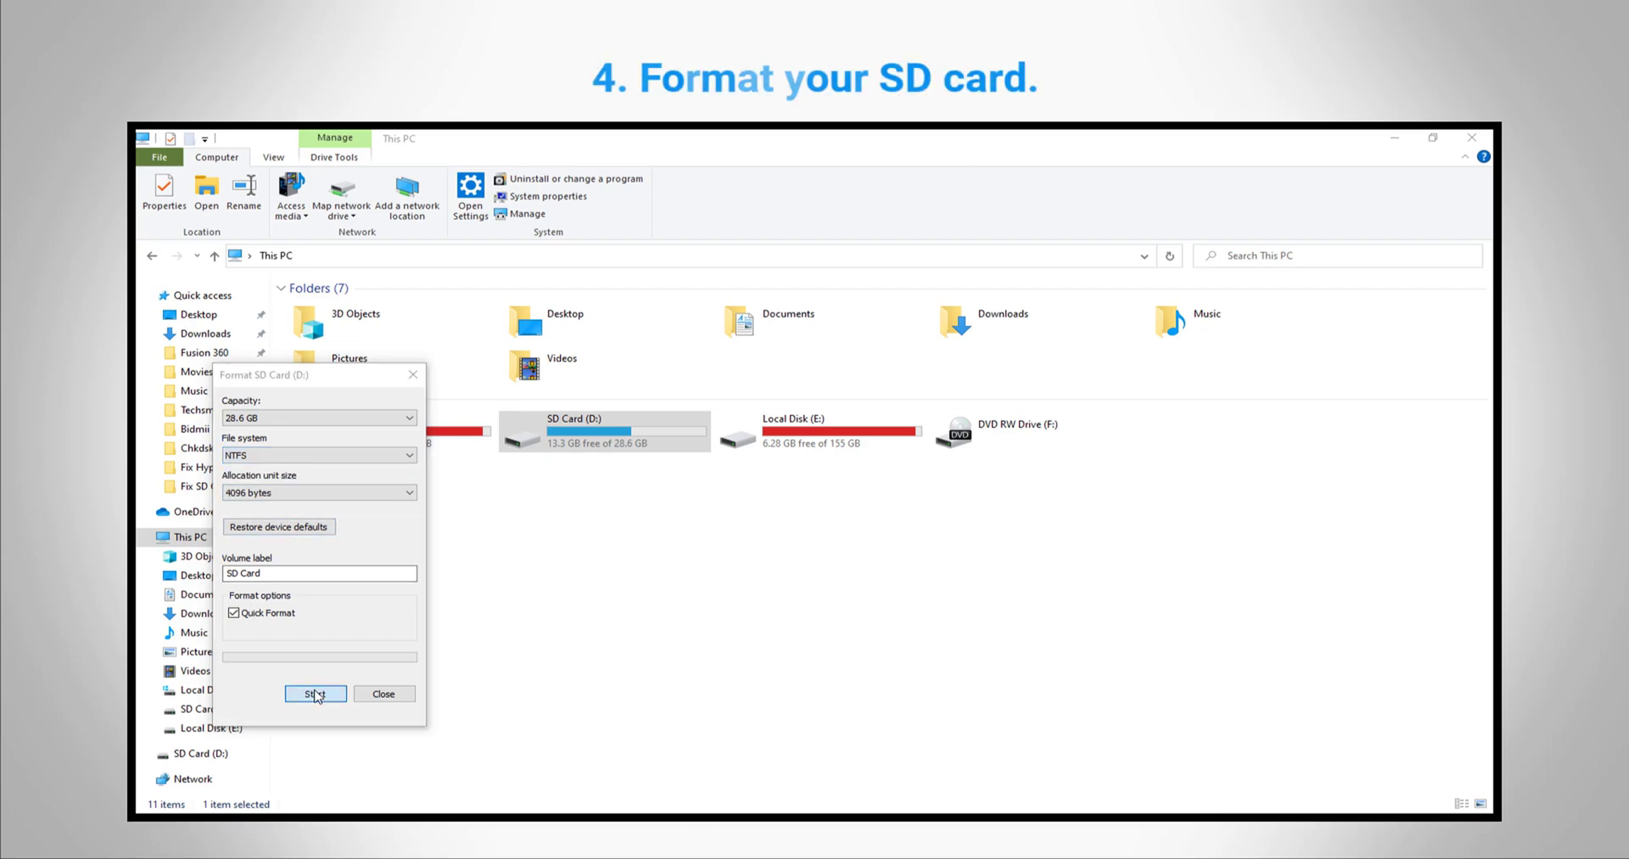
left_click(877, 478)
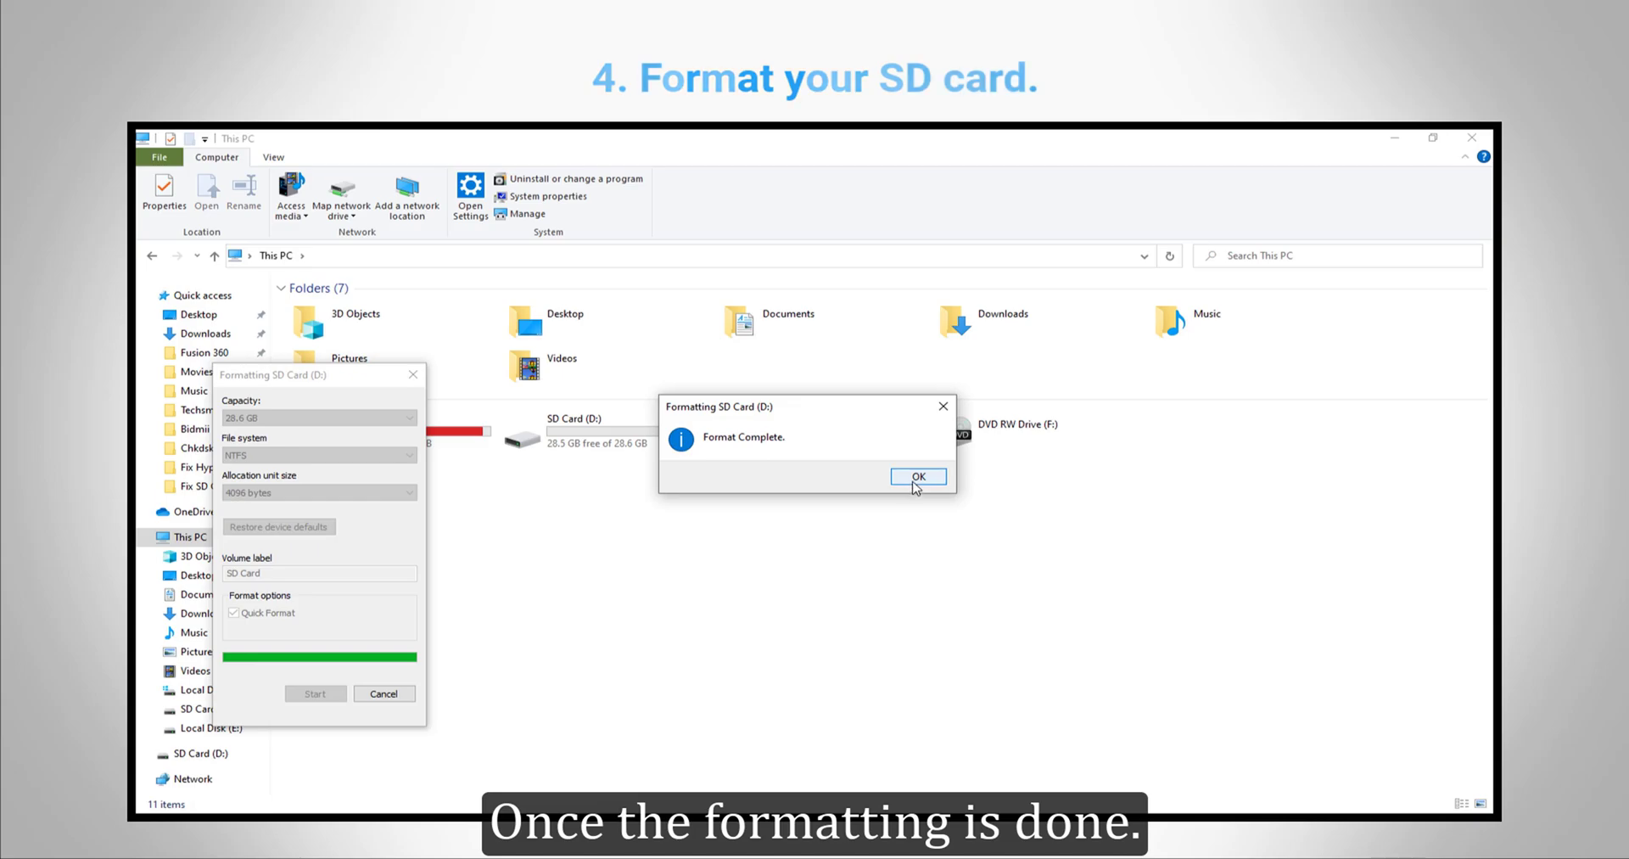
left_click(913, 482)
left_click(383, 693)
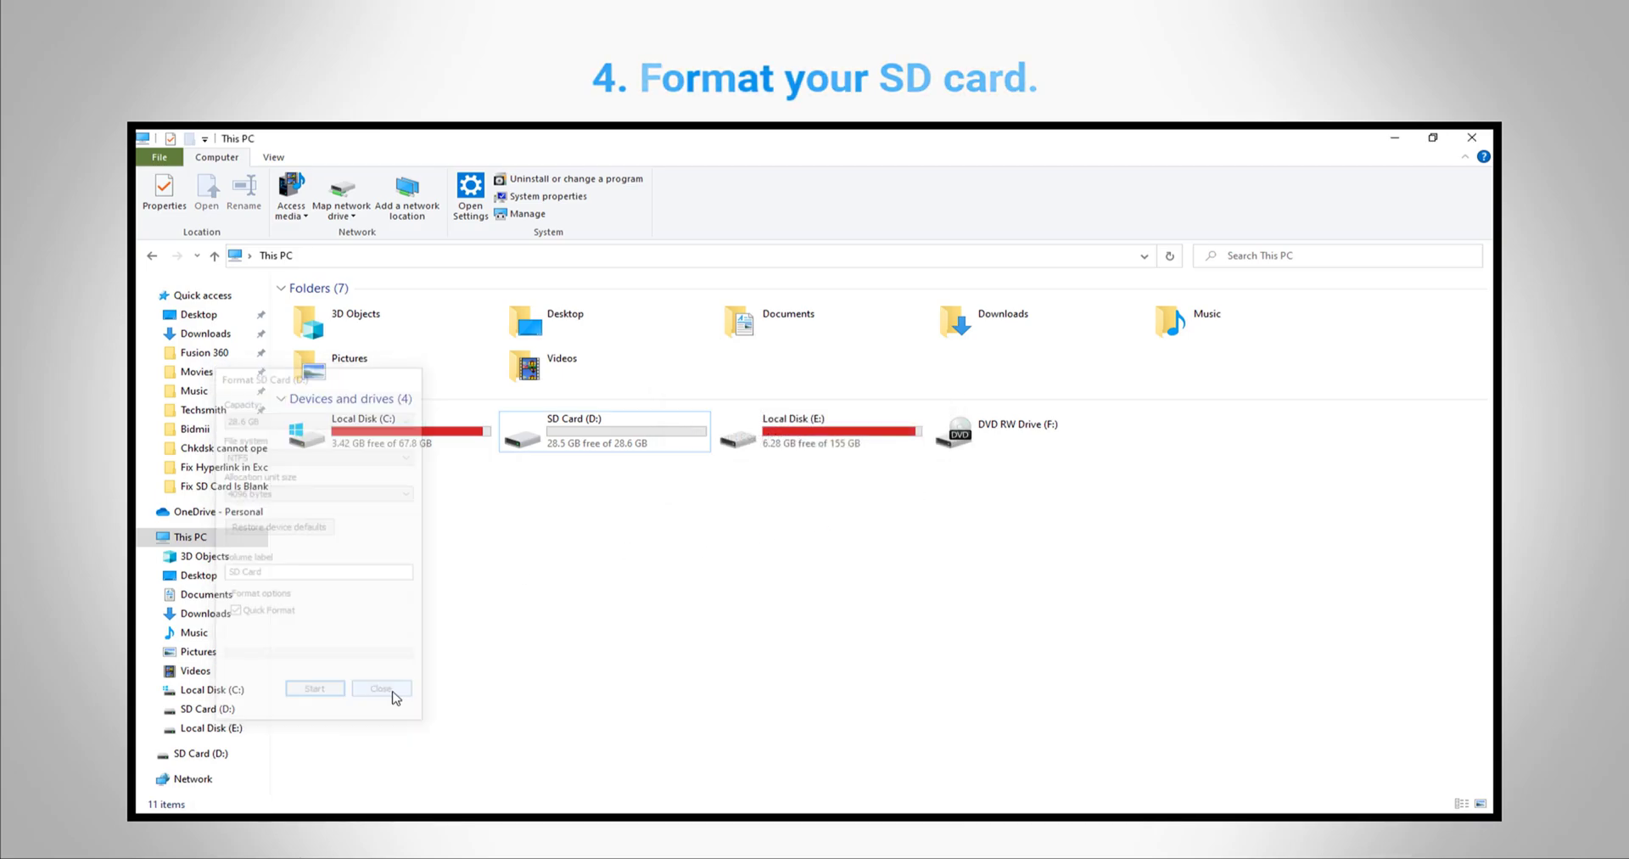
Step: Copy all recovered items from the 4DDiG Data folder back onto the SD card
left_click(637, 777)
double_click(387, 312)
double_click(382, 308)
key("ctrl+a")
right_click(357, 386)
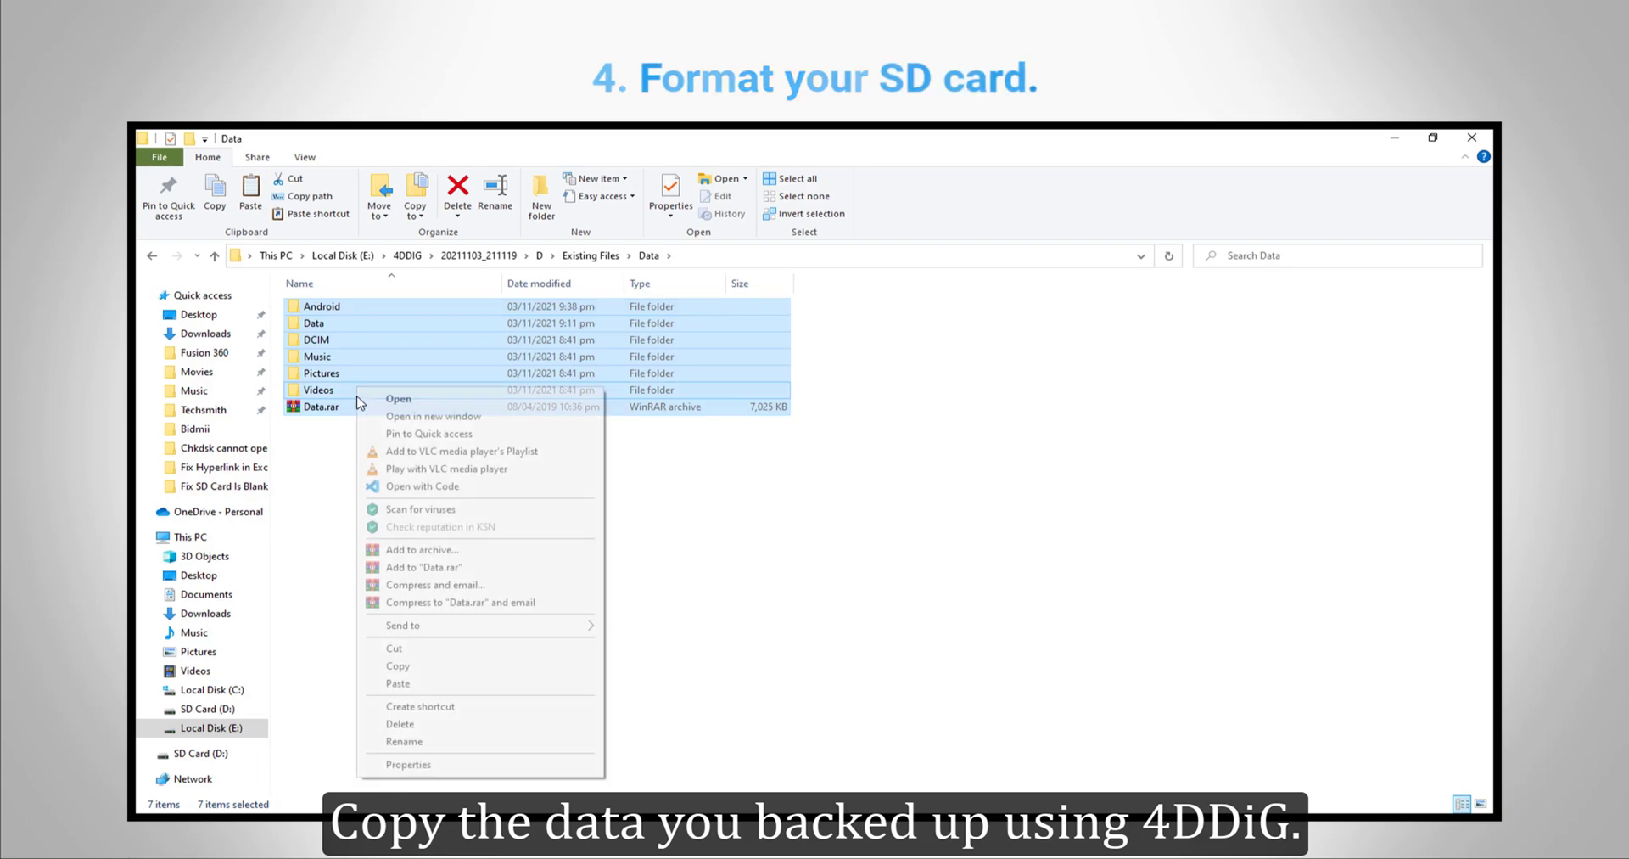
left_click(404, 666)
left_click(174, 710)
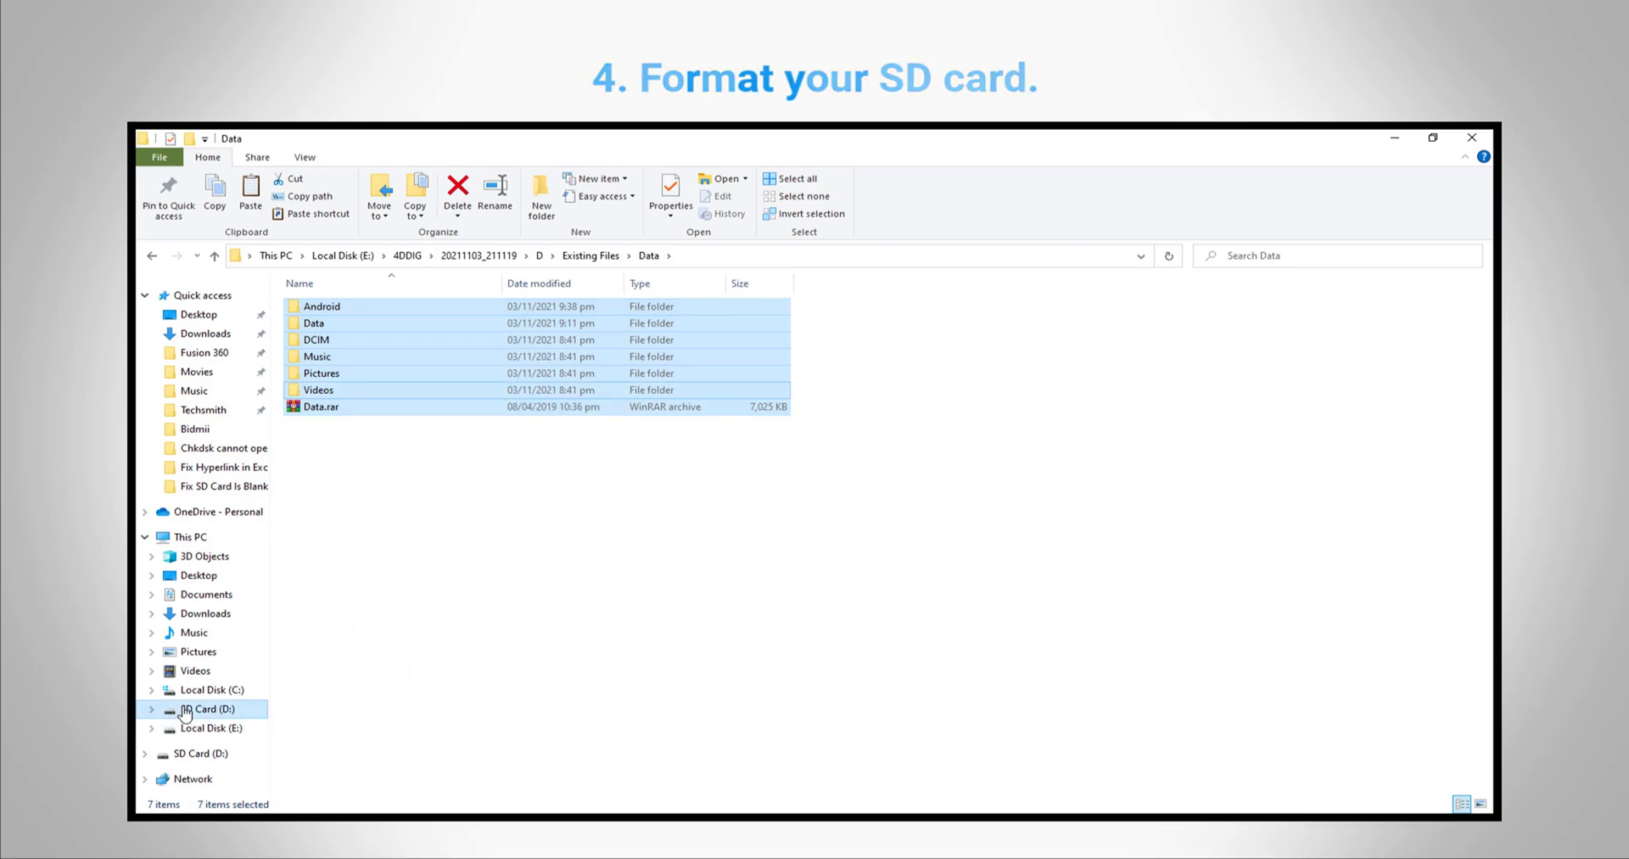
right_click(434, 444)
left_click(477, 554)
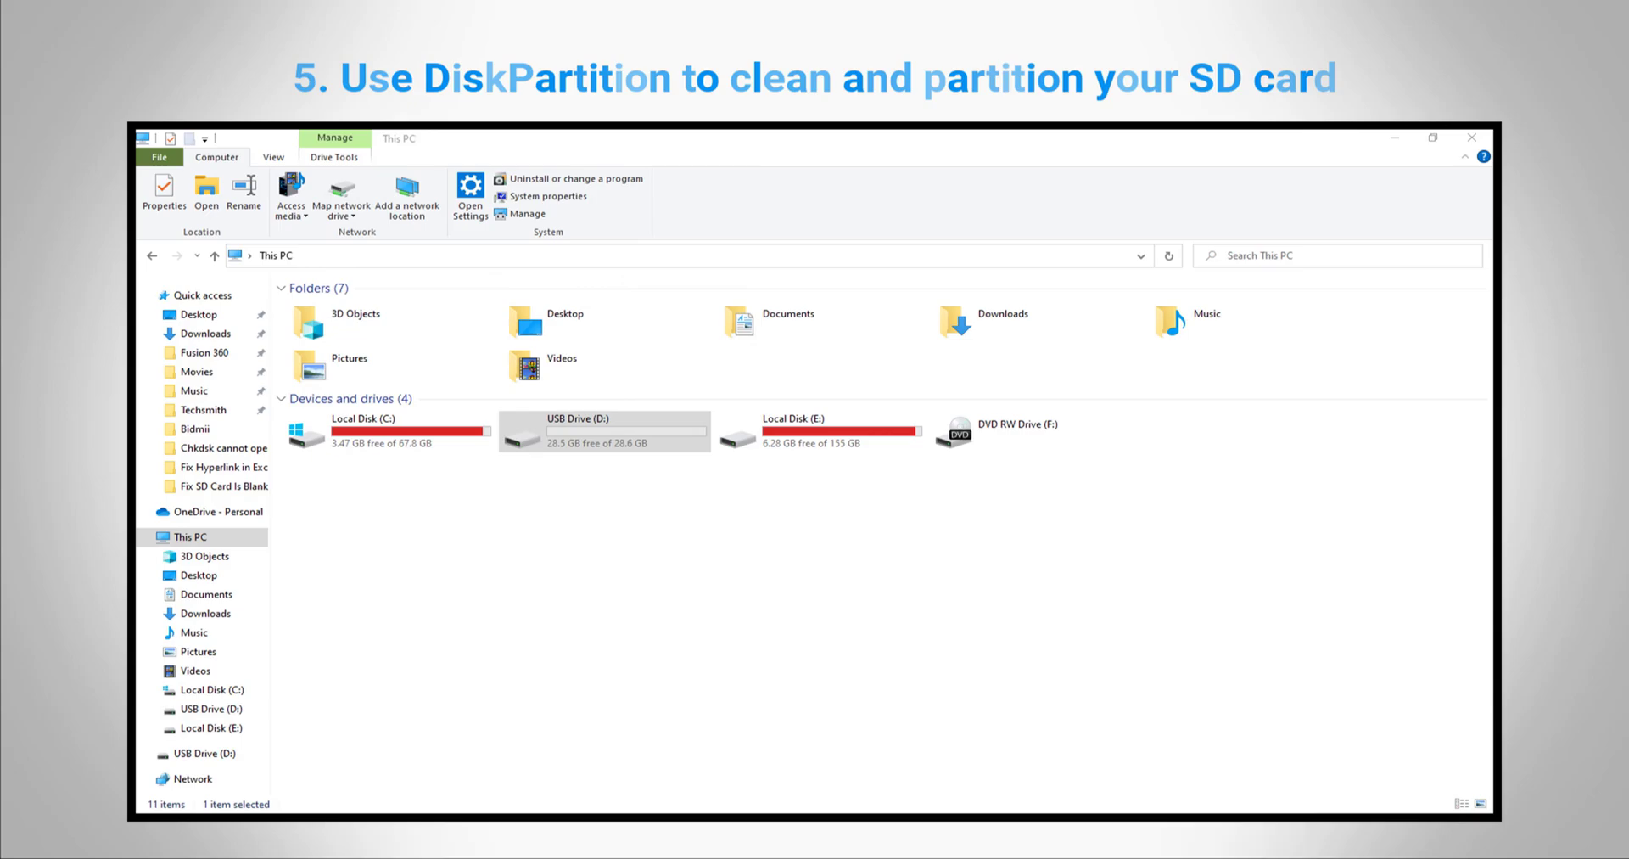
Step: Launch DiskPart, list the disks, and select disk 1
key("super")
type("disp")
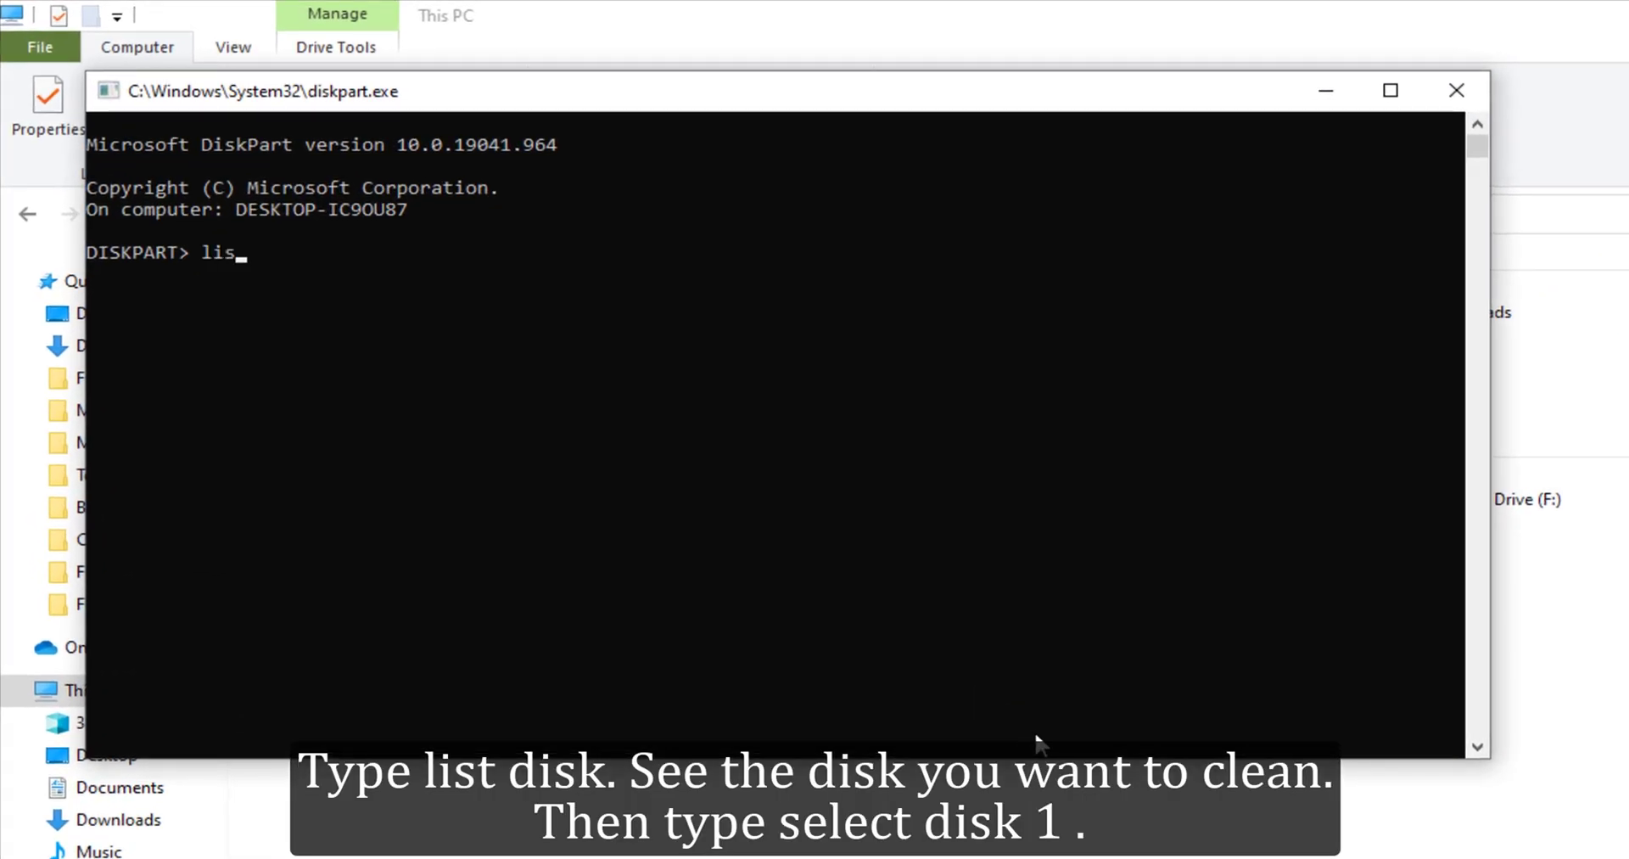
type("k")
key("Return")
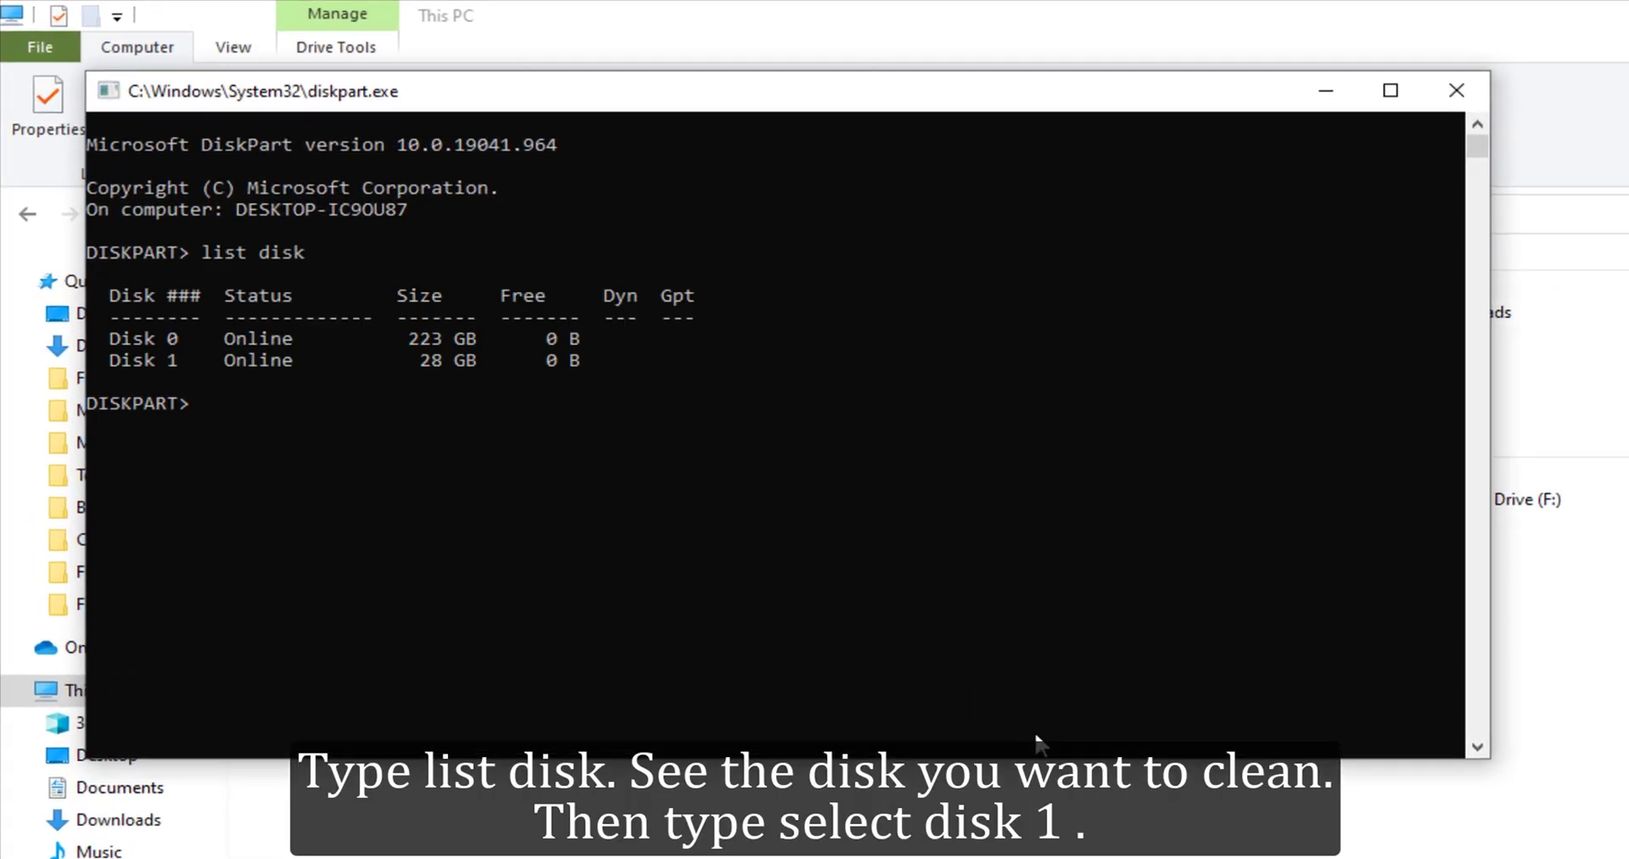
type("select disk 1")
key("Return")
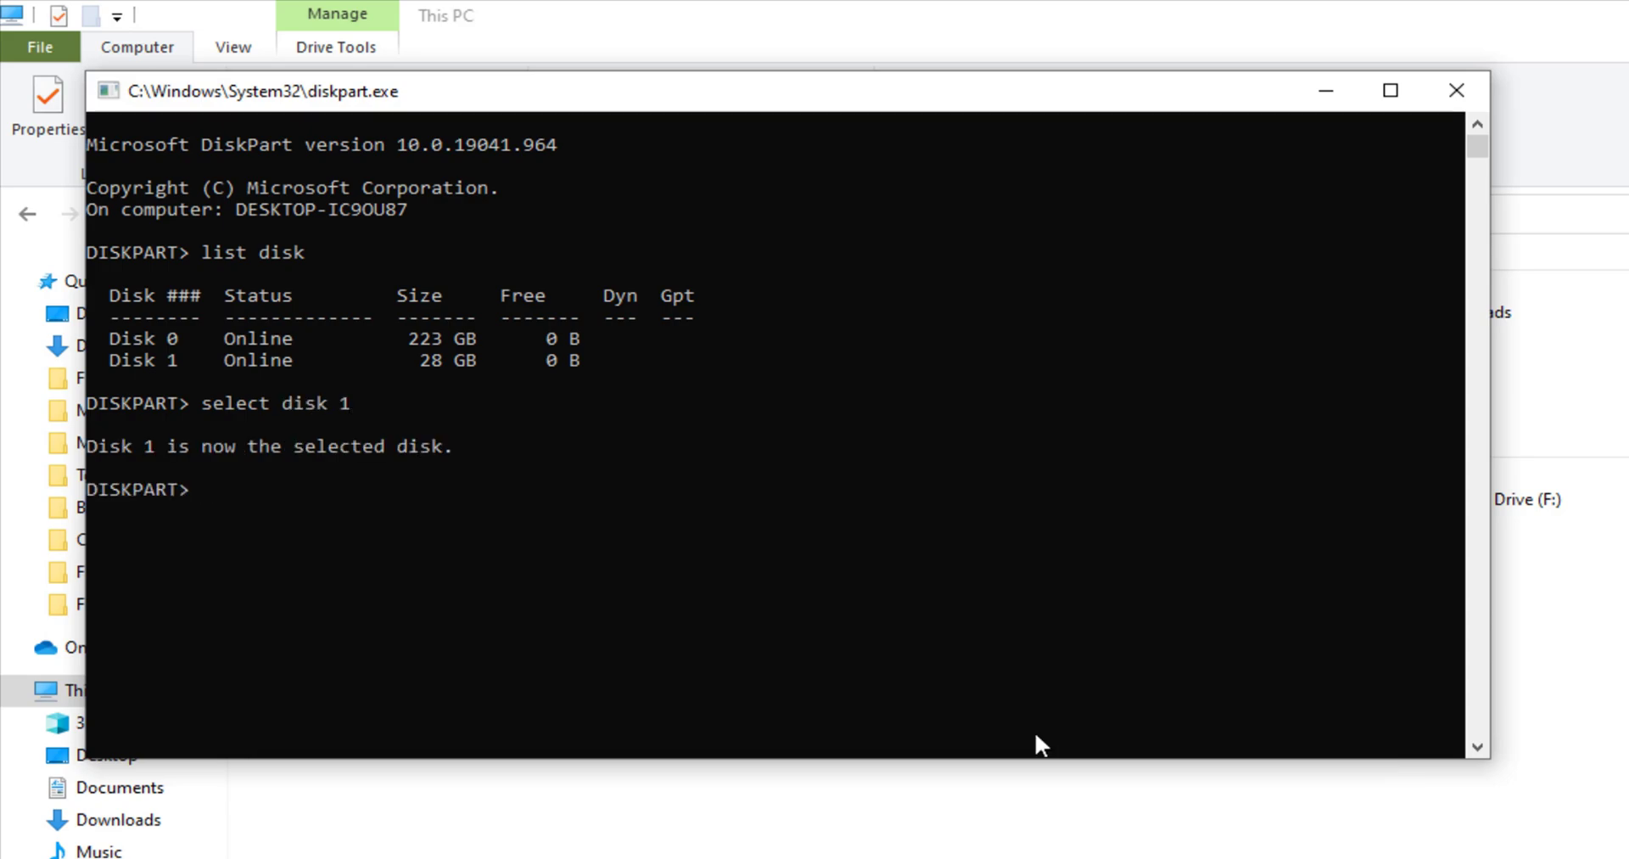
Step: Clean disk 1, create a primary partition, and quick-format it as NTFS
type("clean")
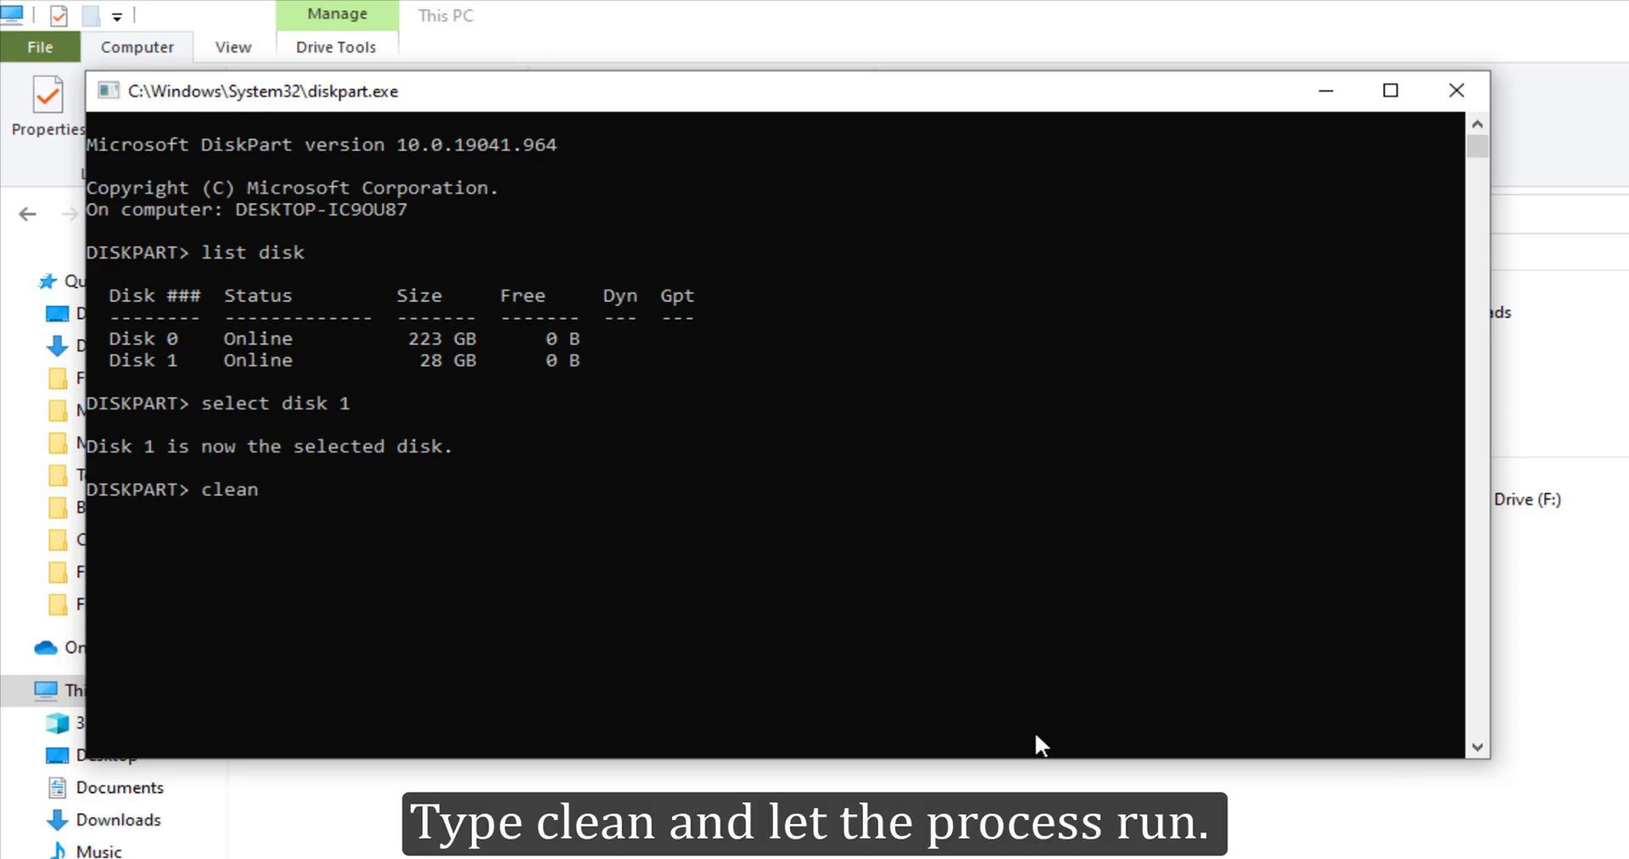
key("Return")
type("c")
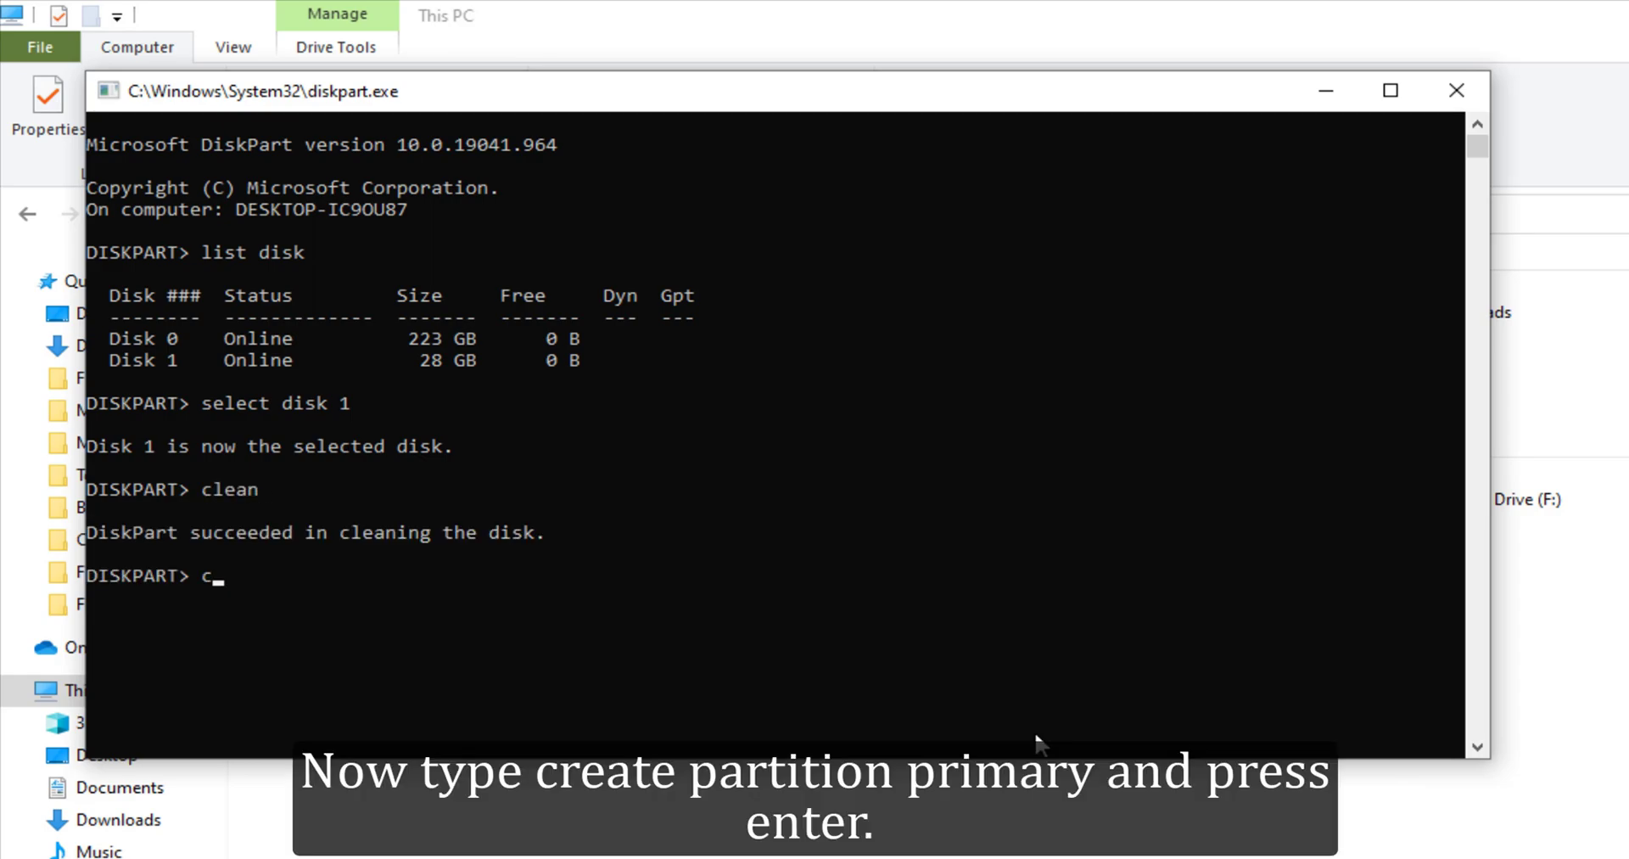
type("rmary")
key("Return")
type("format fs=ntfs quick")
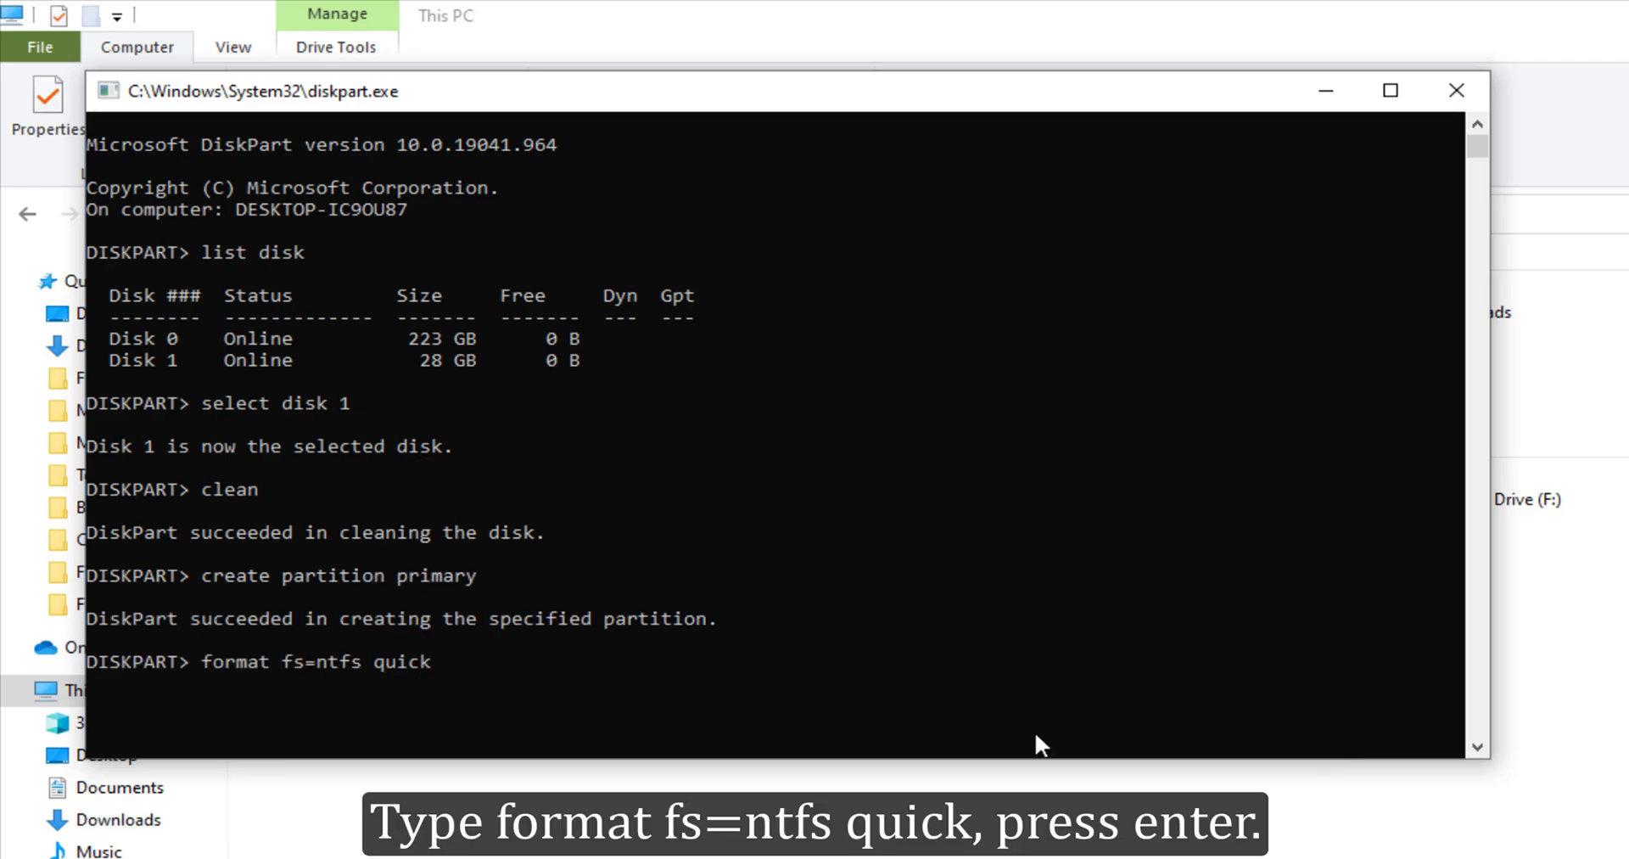
key("Return")
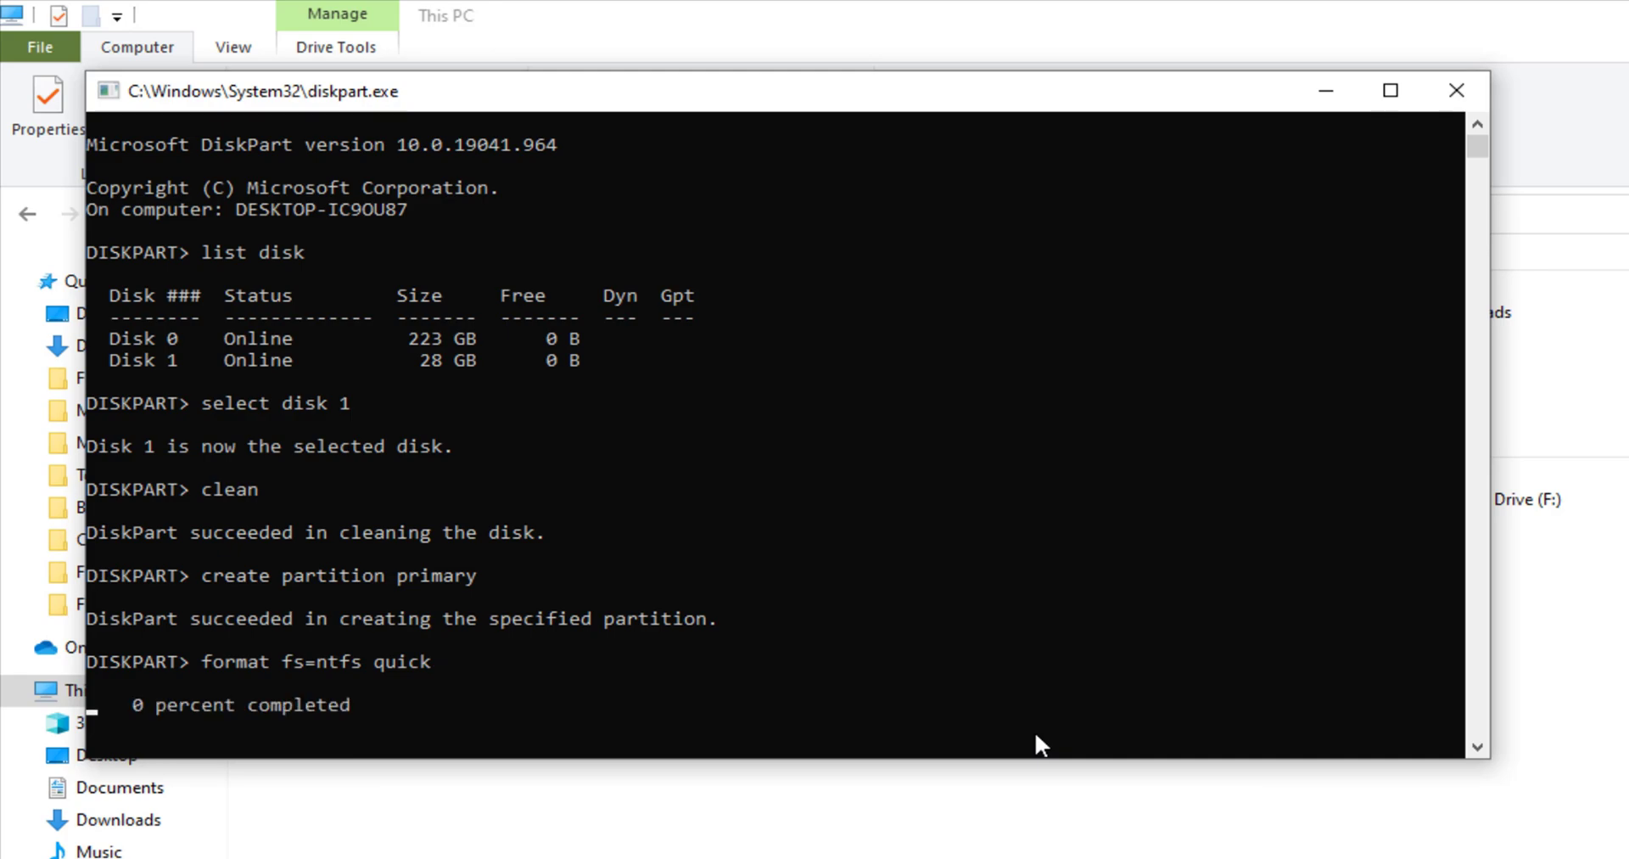